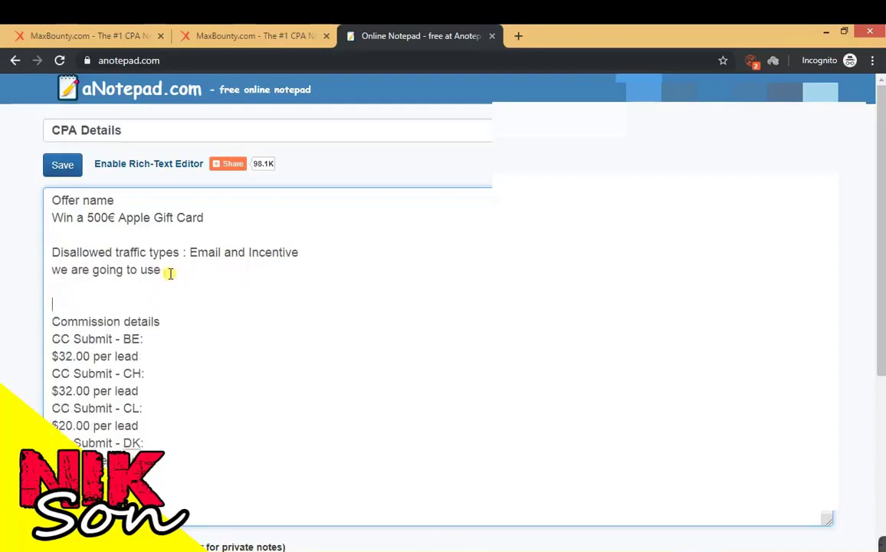
- Set off the "we are going to use" line with a blank line and complete it with the correctly spelled word SOCIAL
key(Return)
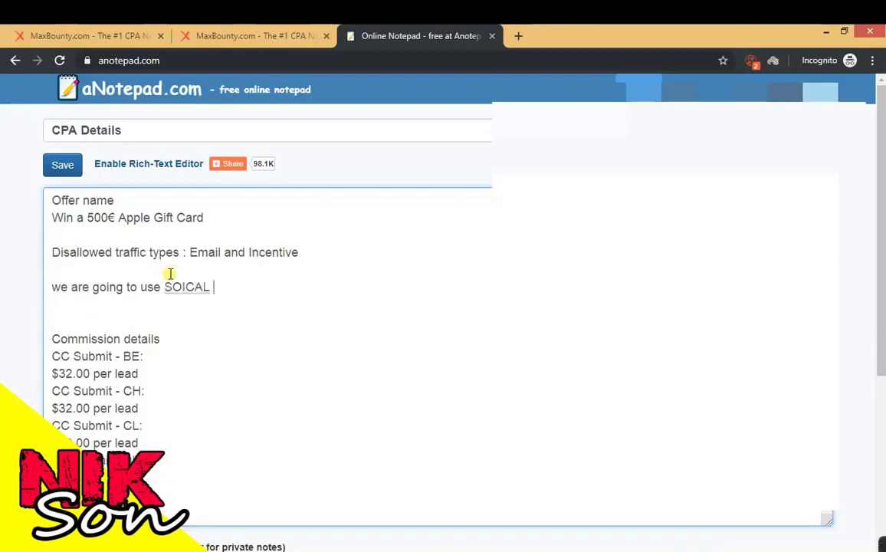
right_click(186, 289)
click(191, 301)
click(252, 34)
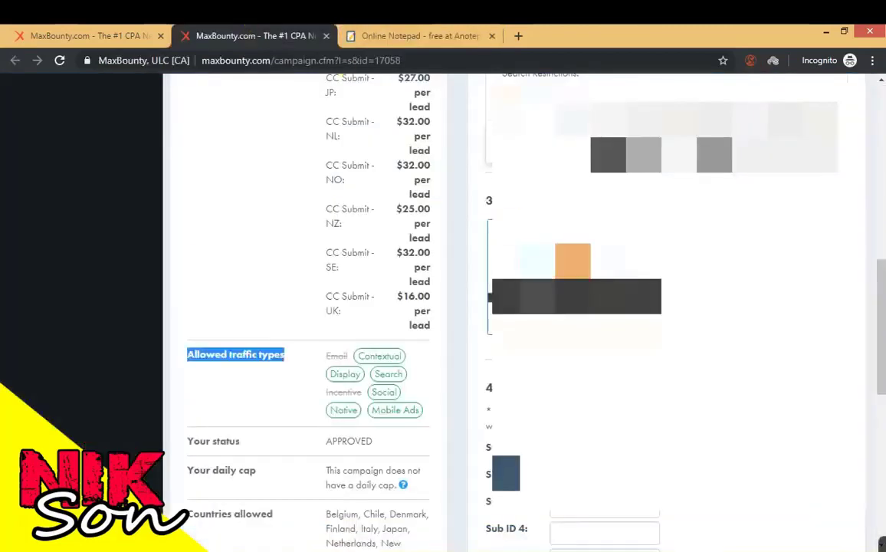
click(413, 35)
click(265, 287)
- Add an "our Tracking Link :" line below the SOCIAL line and paste the tracking link, followed by blank lines
key(Return)
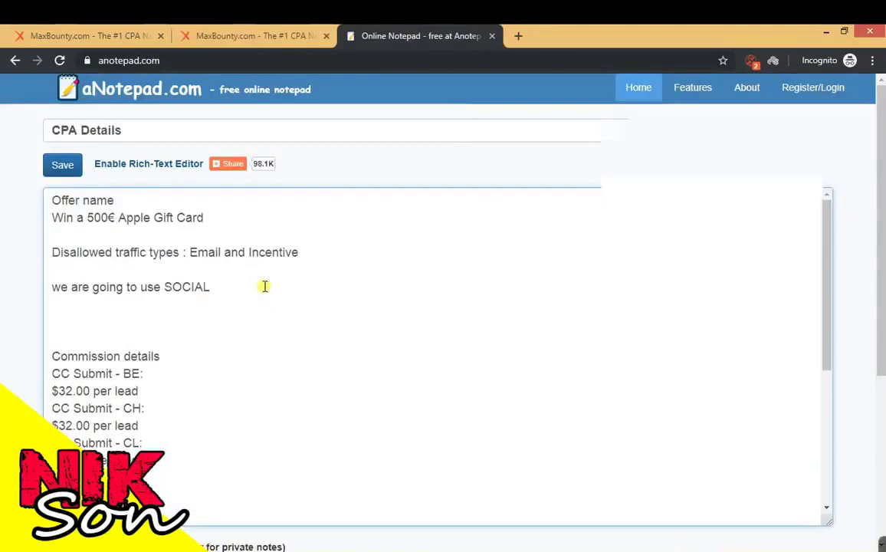
key(Return)
text(our Tracking Li)
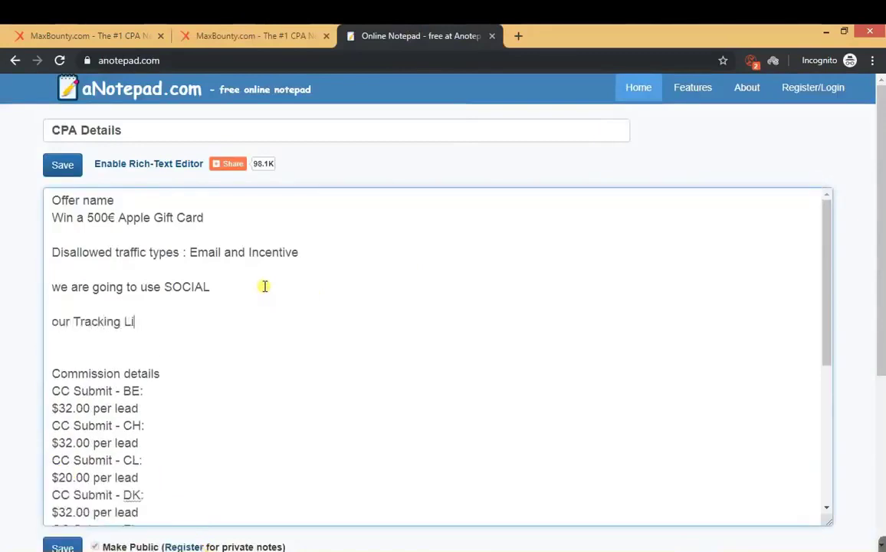
text(nk :)
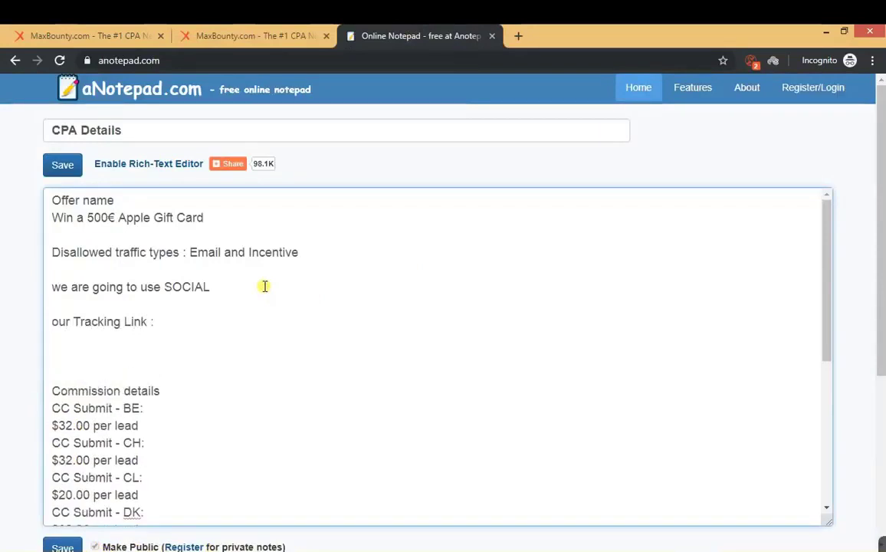
key(Return)
key(ctrl+v)
key(Return)
key(Return)
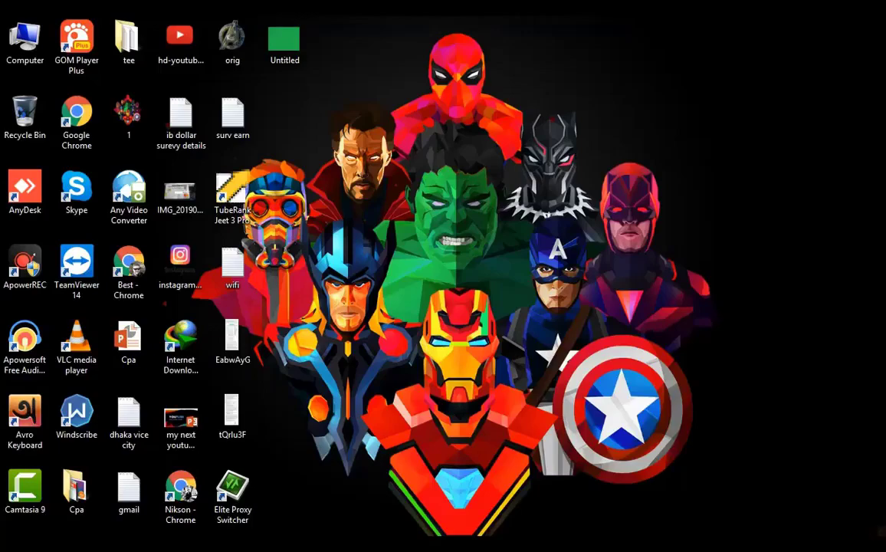
- Minimize the screen recorder window covering the Camtasia project
mouse_move(880, 529)
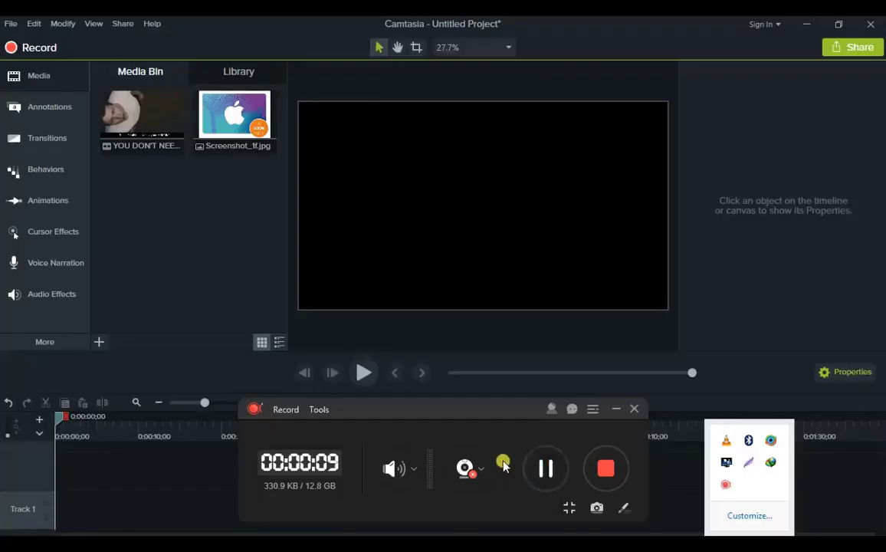
click(550, 511)
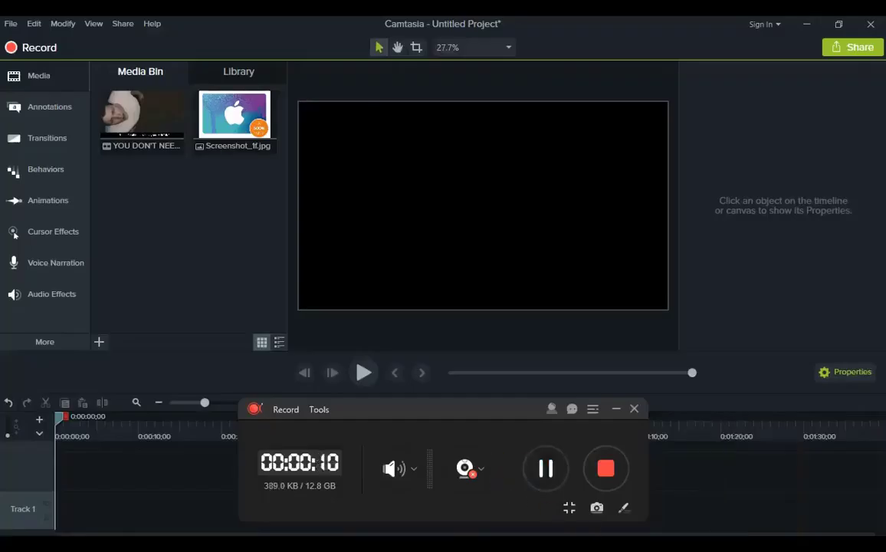
click(615, 408)
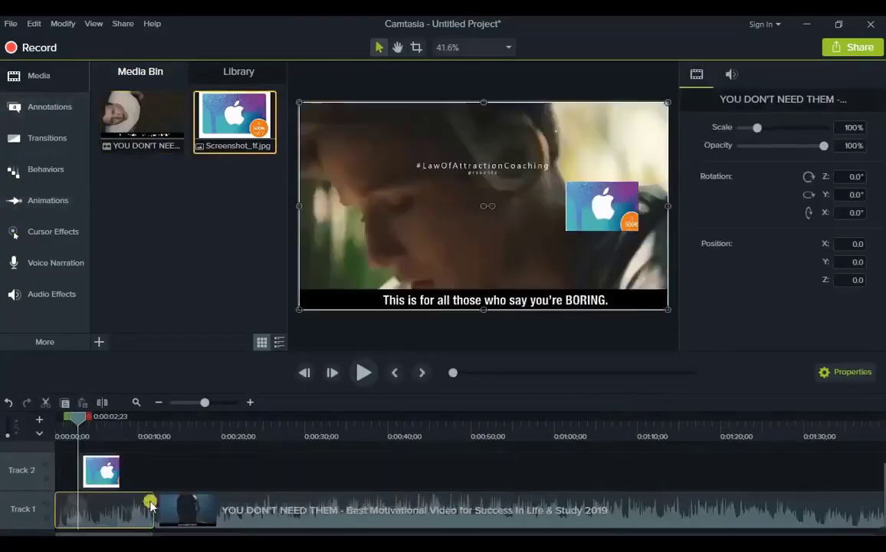
- Stretch the second part of the motivational video, shown at 0:00:12;28, to fill the canvas
drag(76, 416, 162, 426)
drag(528, 207, 671, 213)
drag(297, 93, 332, 113)
drag(373, 154, 343, 144)
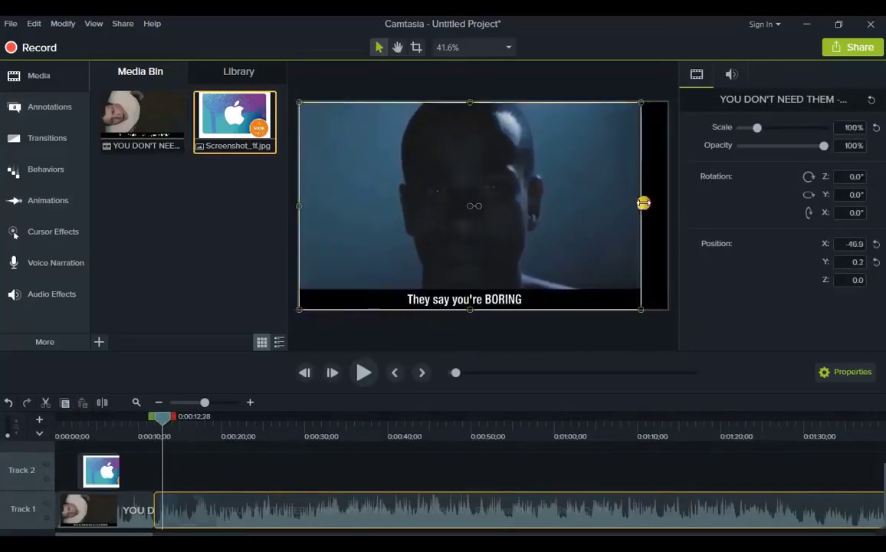
drag(644, 203, 668, 204)
- Split the first video clip at 0:00:02;12 and group the two video pieces after the cut
click(112, 496)
drag(109, 426, 75, 421)
click(102, 402)
click(113, 498)
click(186, 506)
ctrl+click(98, 510)
key(ctrl+g)
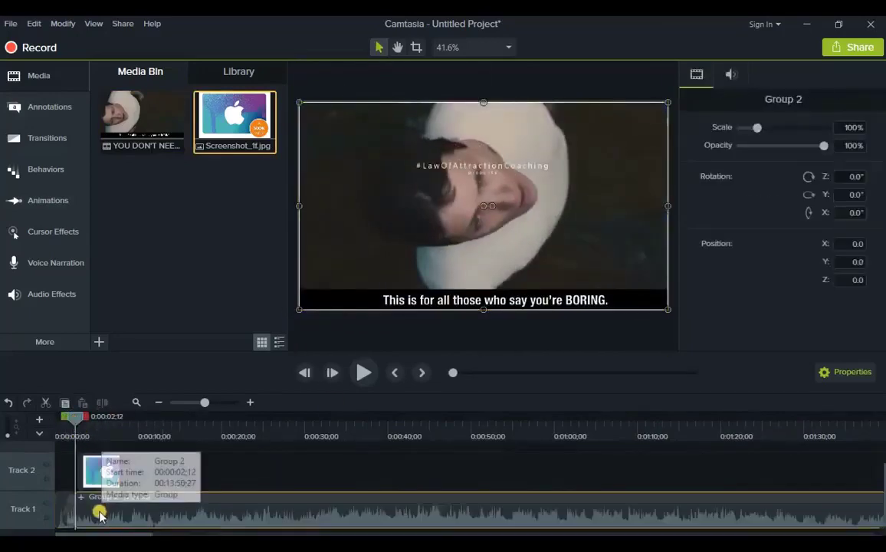
- At 0:00:03;04, shrink the video group to 85% scale and narrow it against the canvas's left edge
drag(74, 422, 81, 421)
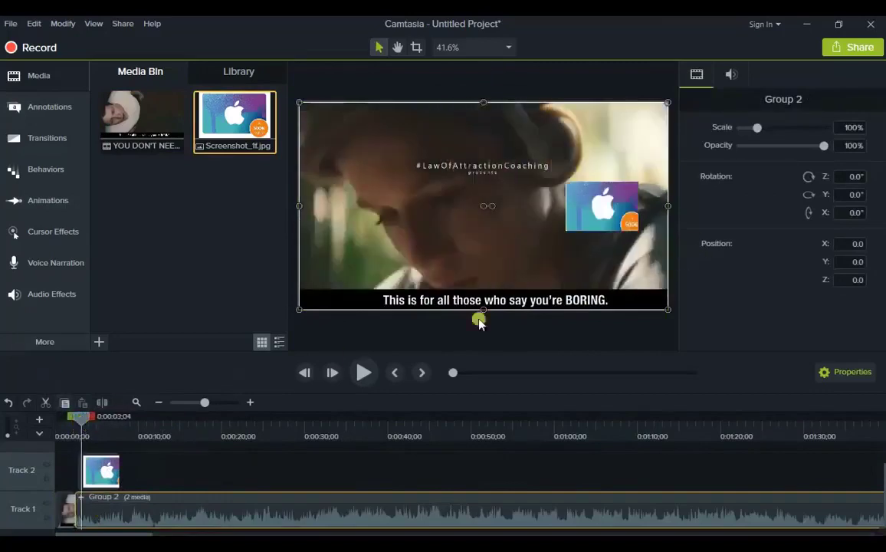
drag(667, 309, 553, 277)
drag(524, 215, 527, 229)
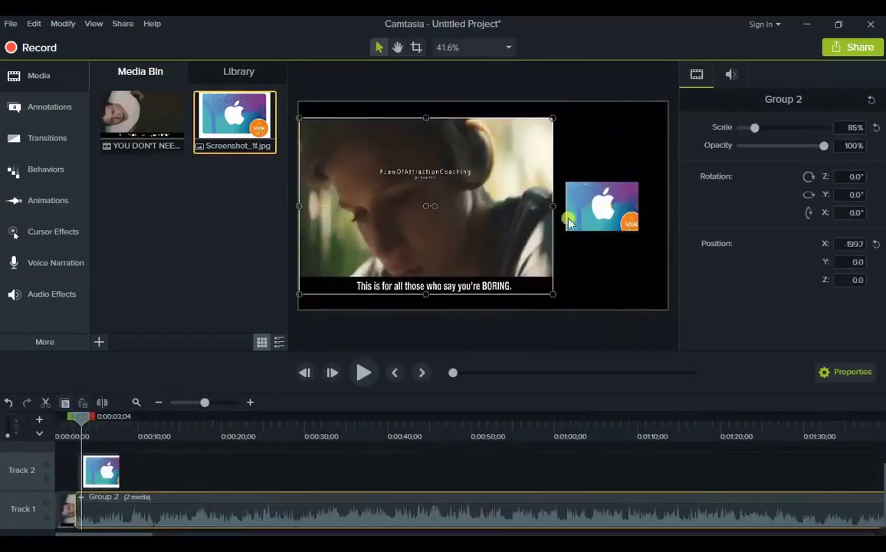
- Enlarge the gift card image and reduce the video group to 66.7% scale, vertically centred at the canvas's left edge
click(101, 470)
drag(636, 229, 664, 243)
click(478, 201)
drag(552, 119, 545, 161)
drag(494, 216, 493, 194)
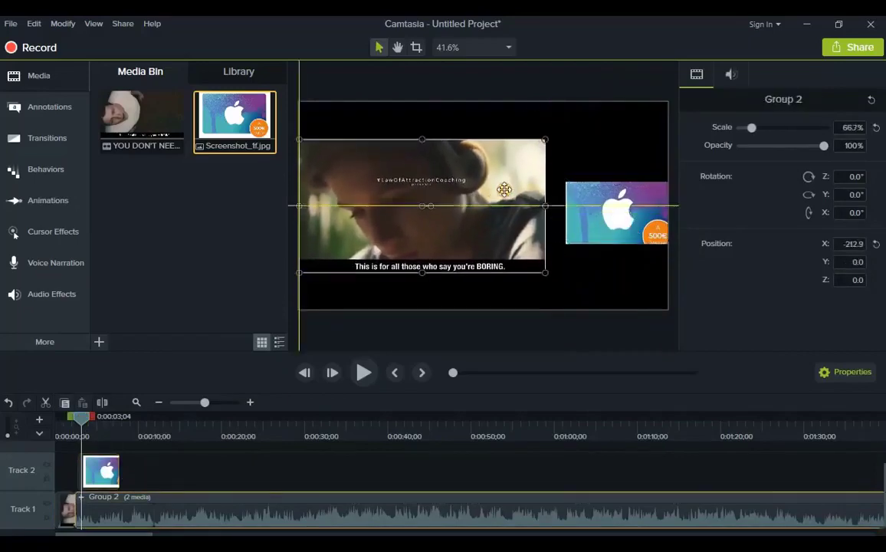
- Centre the gift card image vertically beside the video and nudge it slightly left
drag(612, 214, 612, 208)
key(Left)
key(Left)
key(Left)
key(Left)
key(Left)
key(Left)
key(Left)
key(Left)
key(Left)
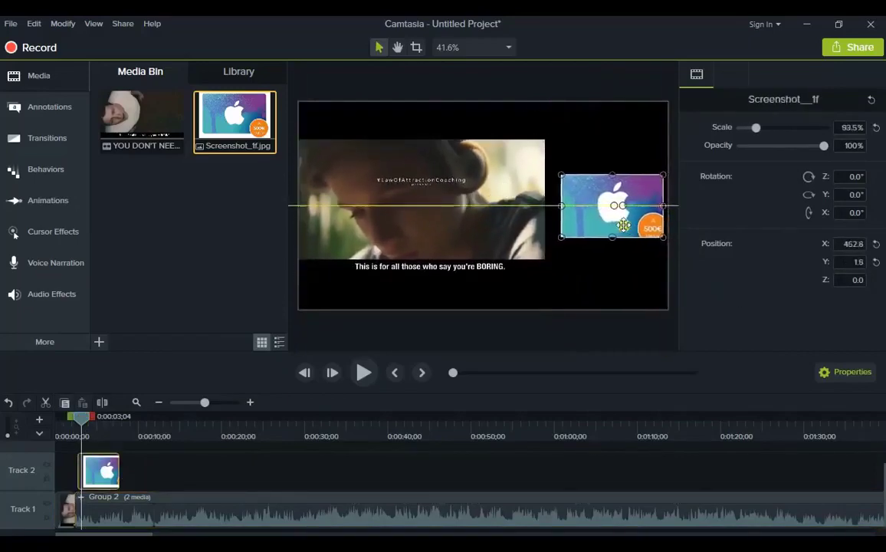
click(144, 448)
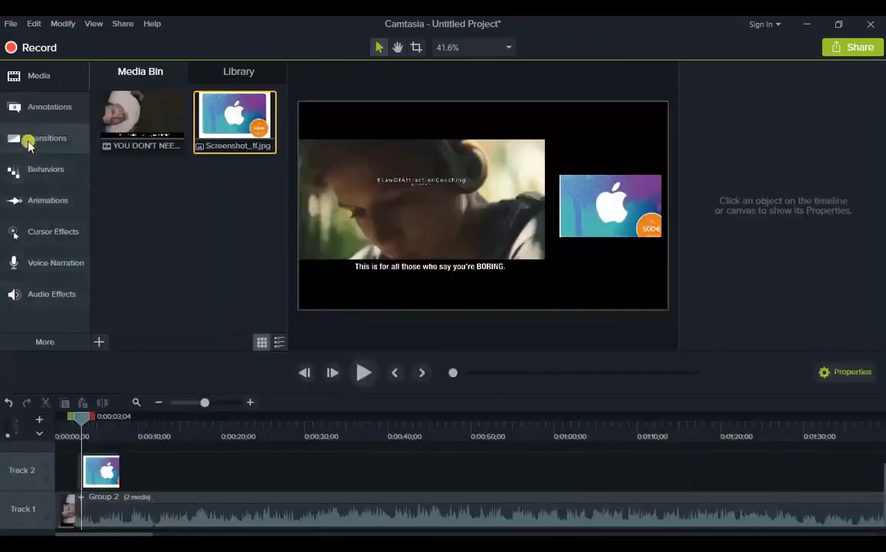
- Check the offer page in the VLC video, then add a plain text callout reading "Win $500 Gift From AMAZON" in Camtasia
key(alt+Tab)
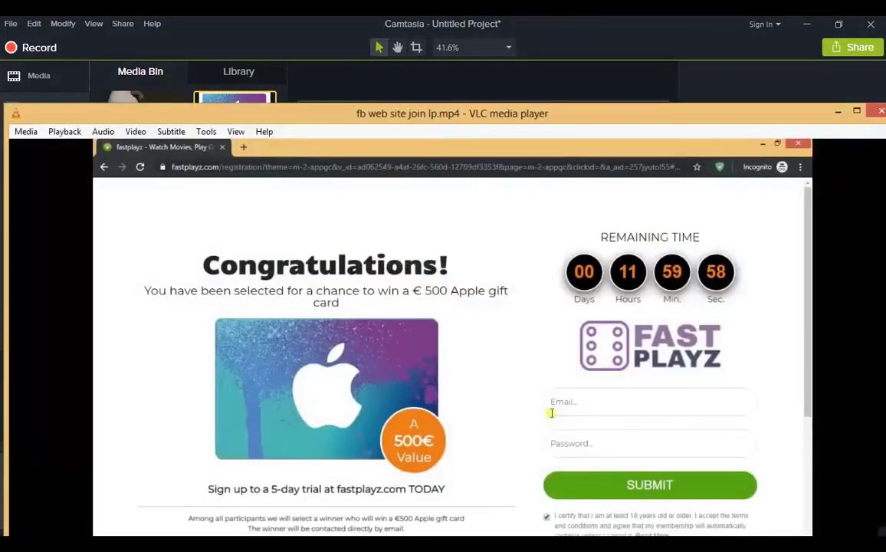
key(alt+Tab)
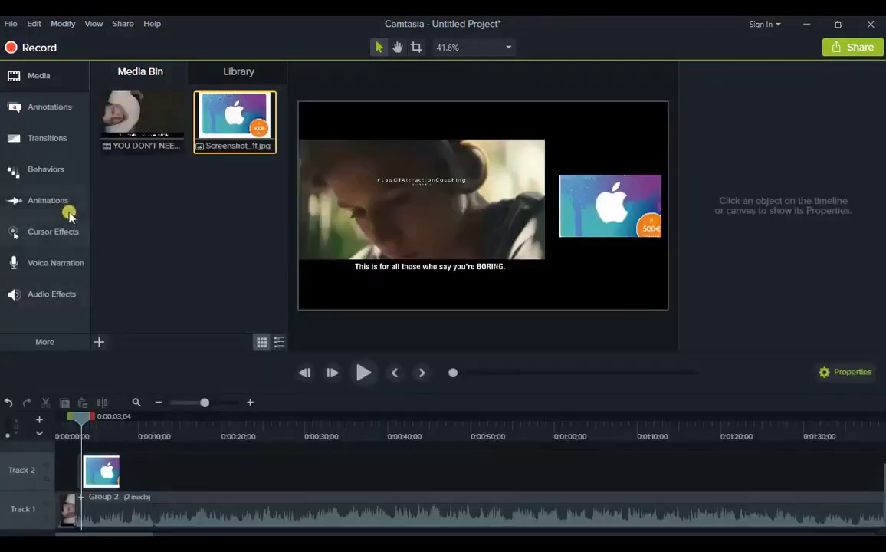
click(52, 107)
drag(586, 151, 584, 150)
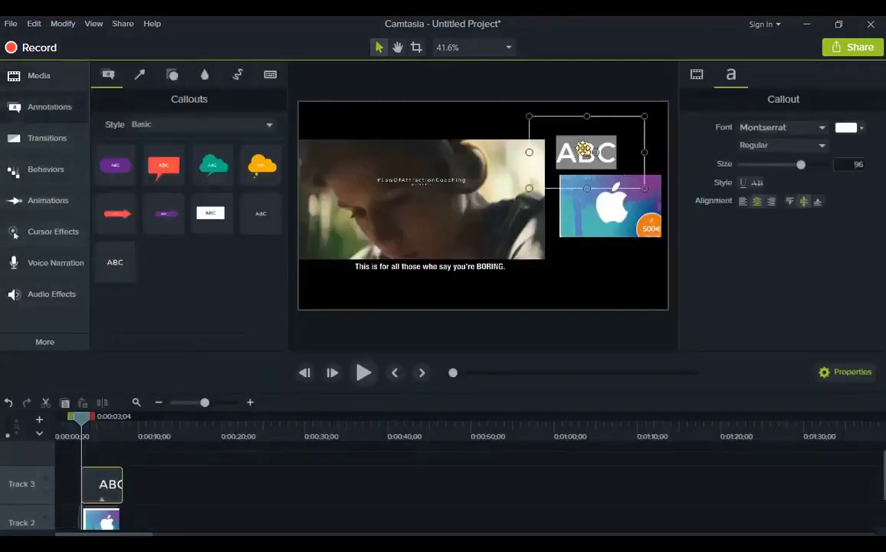
text(Win)
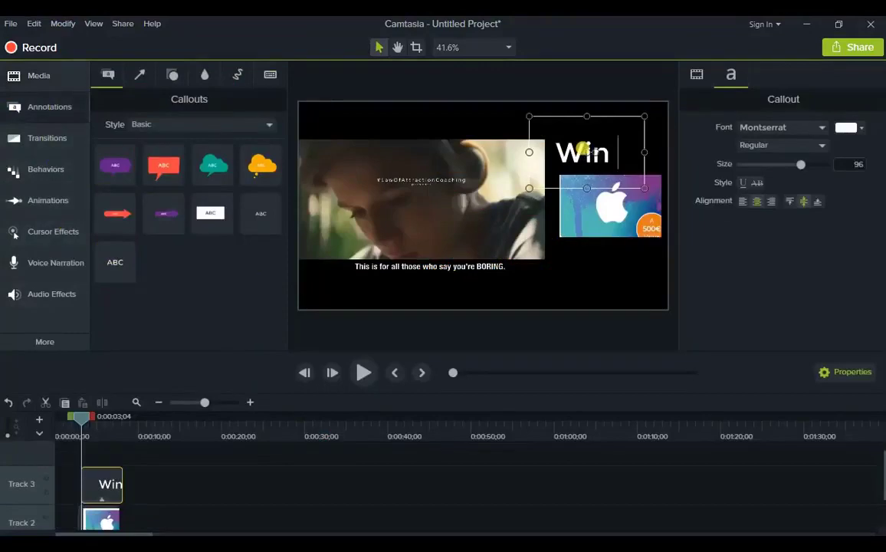
text( $)
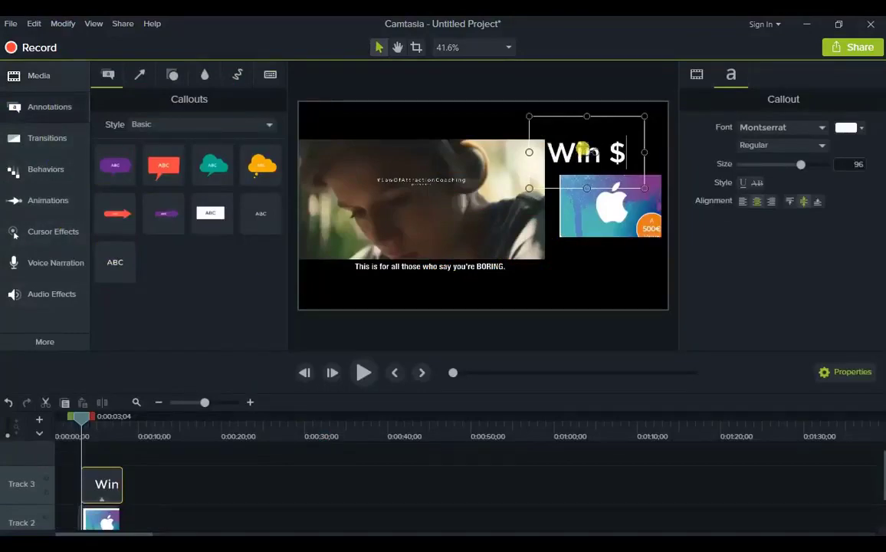
text(500 Gift from)
key(Delete)
text(F)
key(End)
key(Return)
text(AMAZON)
- Resize the "Win $500 Gift From AMAZON" callout and place it below the gift card image
drag(529, 116, 522, 128)
drag(575, 174, 599, 265)
drag(544, 247, 544, 252)
click(379, 474)
- Add a text callout reading "Sign up The Link Below" and fit it on two lines above the gift card image
drag(116, 273, 602, 144)
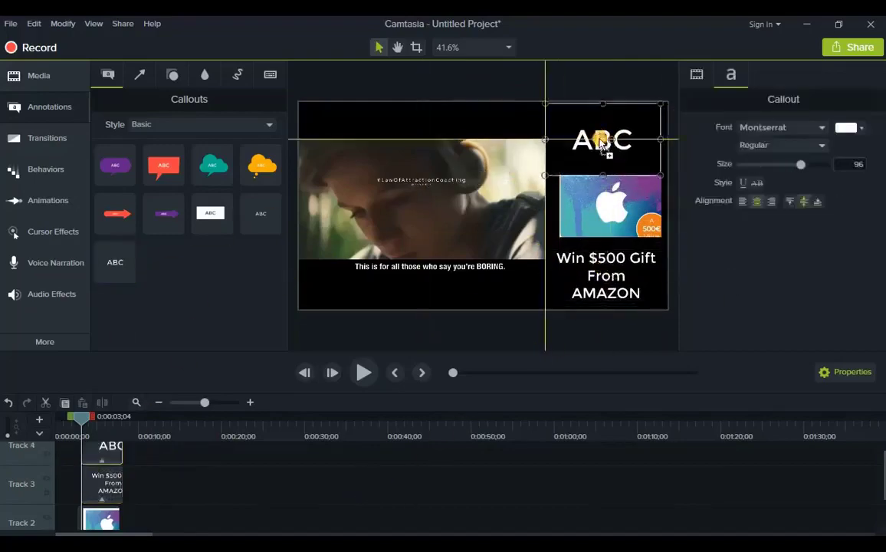
double_click(604, 136)
text(Sign up The Link Below)
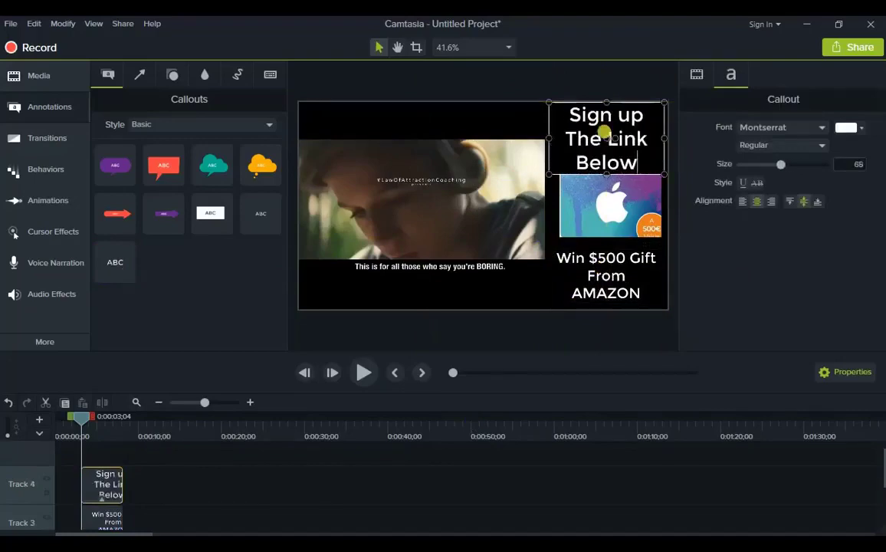
drag(548, 101, 528, 126)
drag(592, 151, 600, 129)
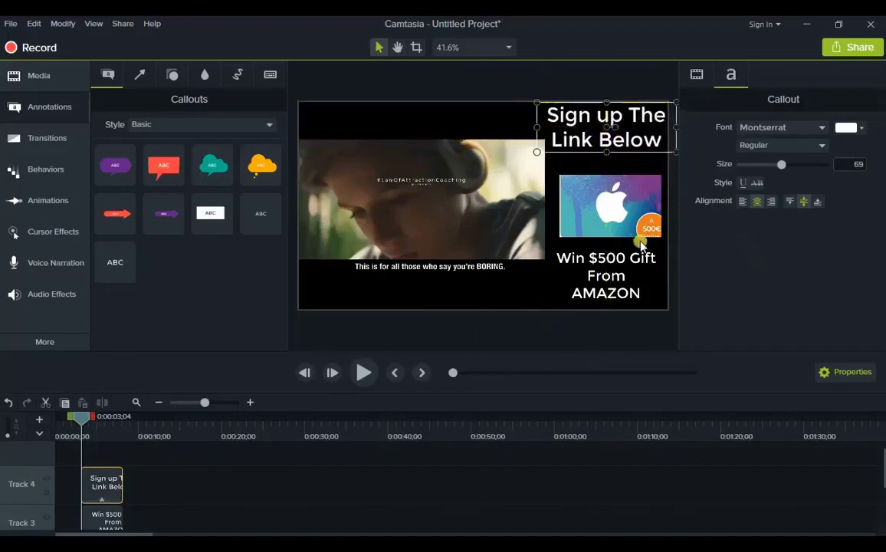
click(577, 467)
- Move the gift card image up between the two text callouts and enlarge it slightly
drag(610, 207, 606, 194)
drag(655, 233, 660, 235)
click(636, 270)
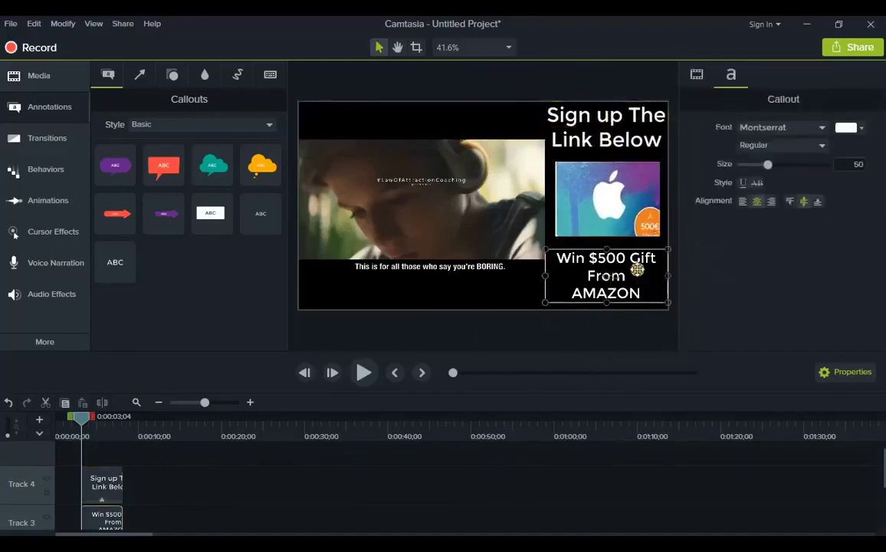
click(446, 199)
scroll(247, 455, down, 3)
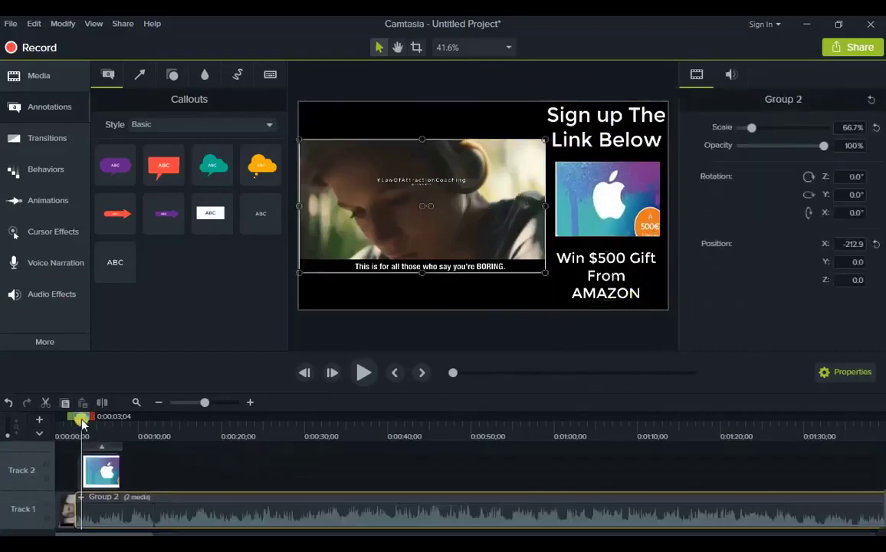
- Apply the Drifting behavior to the "Sign up The Link Below" text and the Scale behavior to the gift card image
click(46, 169)
drag(177, 116, 605, 126)
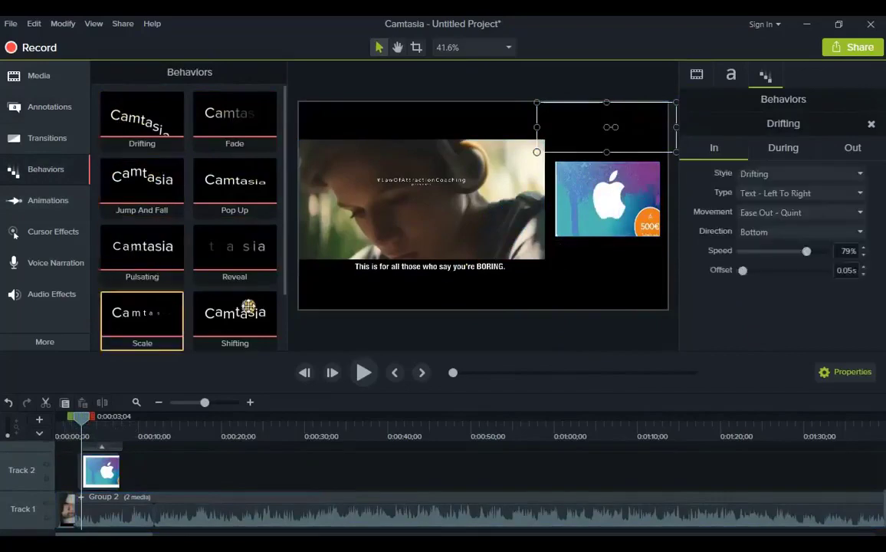
drag(130, 312, 603, 197)
- Group the gift card image and both text callouts on the timeline
click(168, 470)
scroll(167, 471, up, 1)
drag(142, 498, 125, 429)
key(ctrl+g)
click(161, 484)
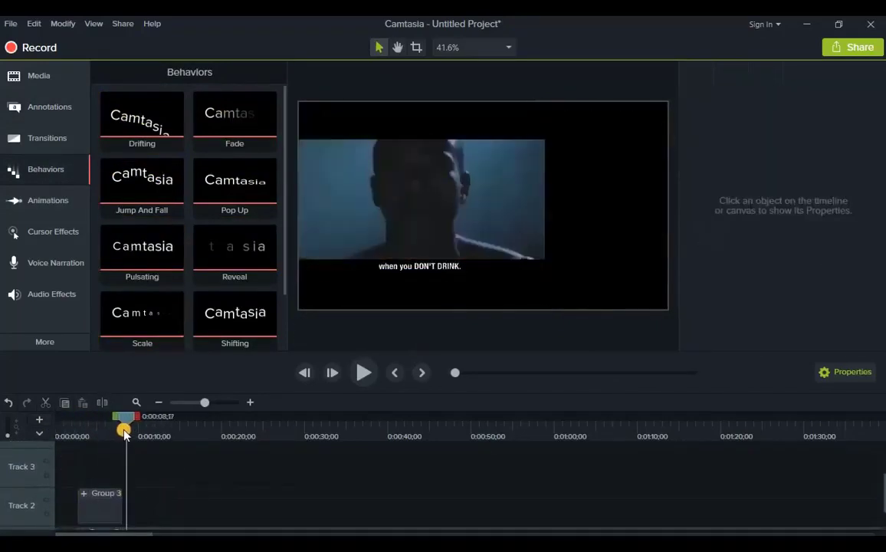
- Split the video group at 0:00:08;14 and enlarge the part after the cut to fill the canvas
scroll(153, 496, down, 1)
click(153, 497)
click(102, 402)
click(202, 518)
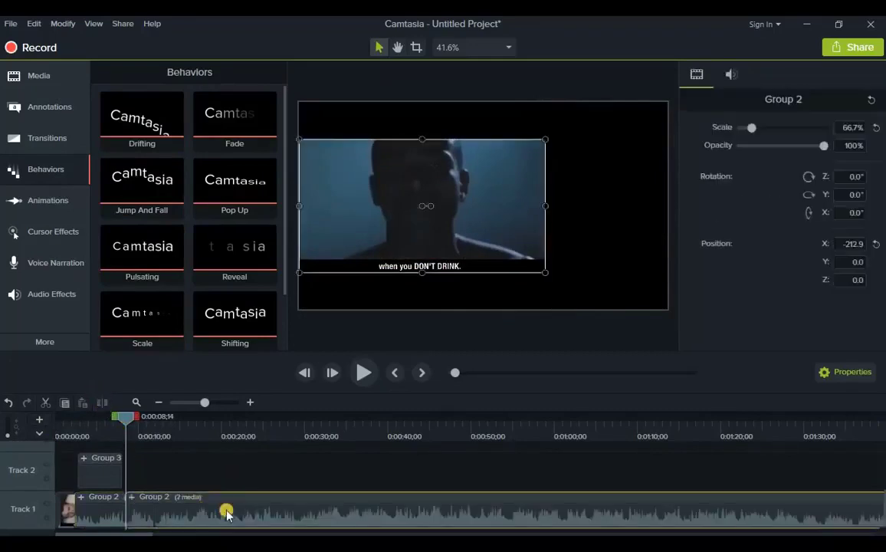
drag(390, 241, 390, 203)
drag(545, 235, 667, 310)
- Split the video at about 0:00:37 and paste a copy of the gift card overlay group there
drag(145, 426, 366, 433)
click(104, 401)
click(443, 522)
mouse_move(92, 474)
mouse_down()
mouse_move(396, 465)
mouse_move(86, 460)
mouse_move(104, 465)
mouse_up()
key(ctrl+v)
- Shrink the video part after the 0:00:37 cut so it sits on the canvas's left beside the gift card overlay
click(388, 518)
click(271, 428)
drag(272, 427, 364, 427)
click(393, 433)
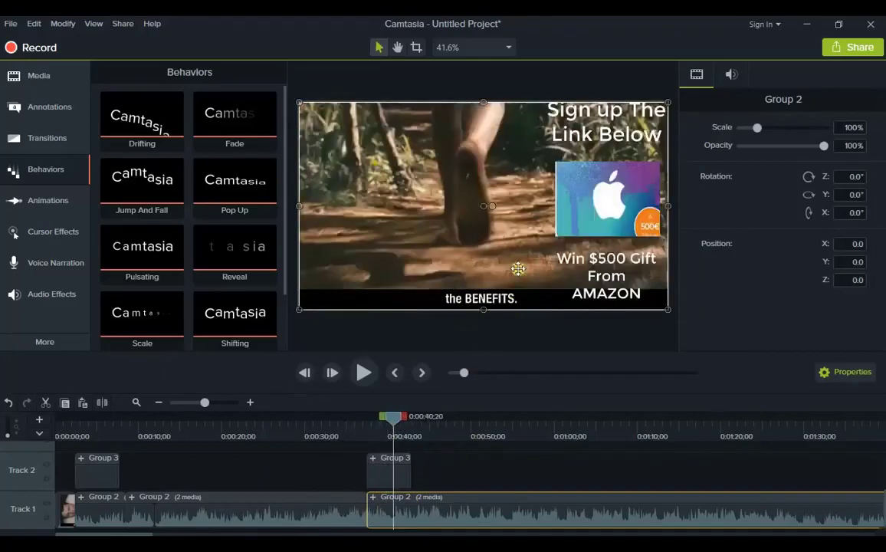
drag(669, 308, 518, 264)
drag(449, 215, 449, 240)
drag(518, 217, 537, 210)
- Extend the copied overlay group on the timeline to end at about 0:00:46
click(399, 417)
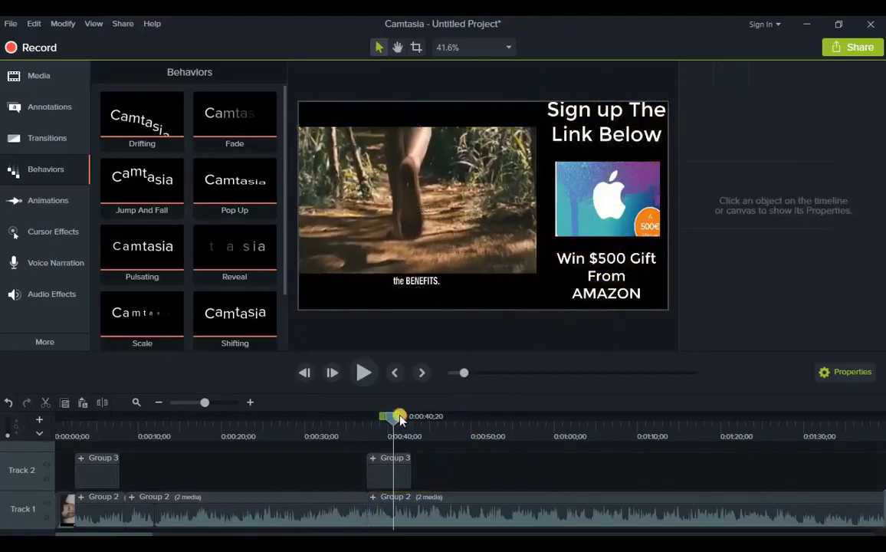
click(412, 477)
drag(421, 429, 441, 448)
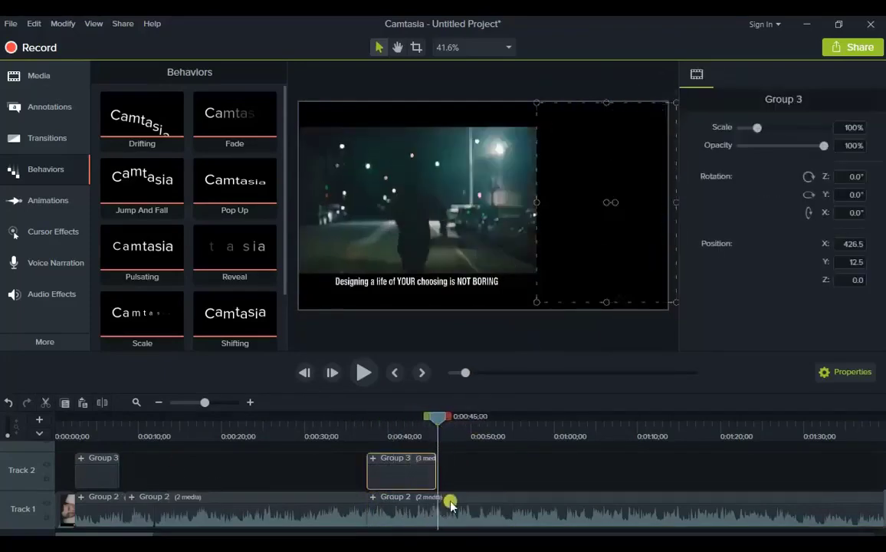
- Split the video at 0:00:46;00 and stretch the part after the cut to the canvas's full width
click(463, 514)
key(s)
drag(537, 206, 668, 209)
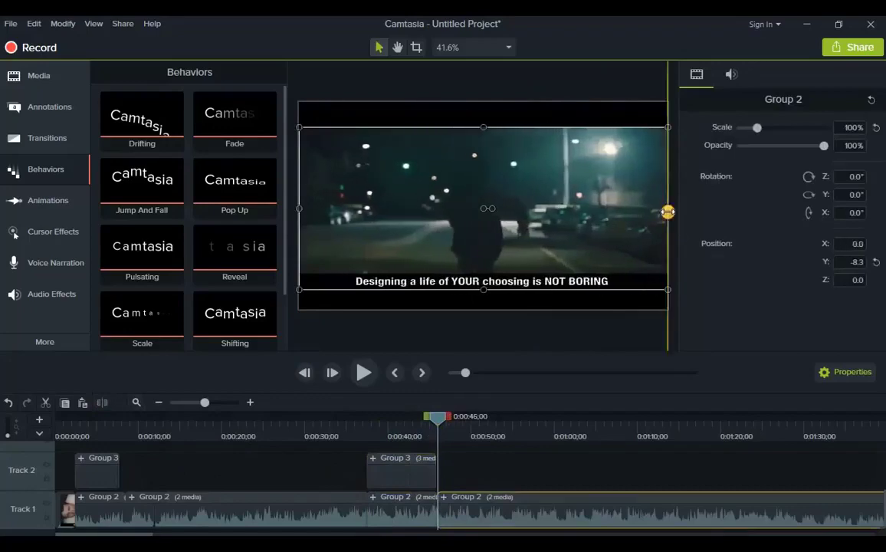
- Split the video at 0:00:59;05, paste another copy of the overlay group there and select the video part after the cut
drag(460, 419, 548, 432)
click(102, 402)
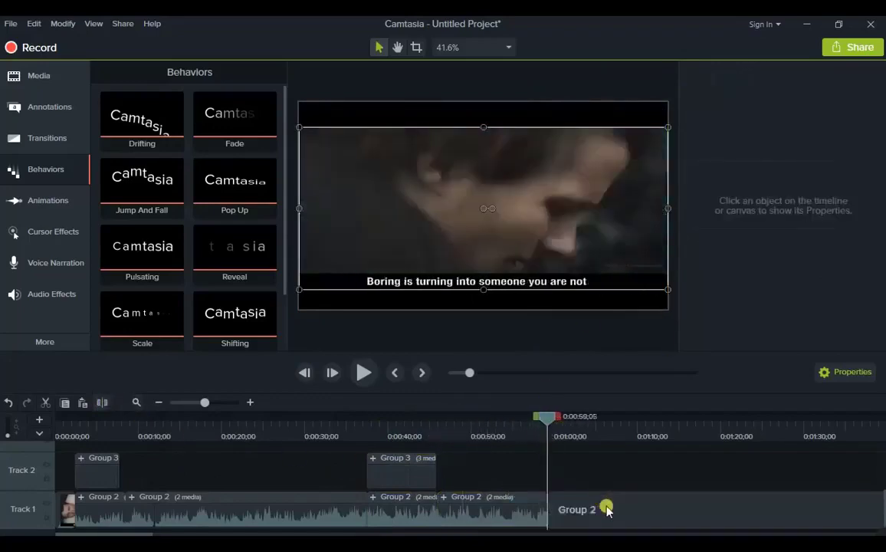
key(ctrl+v)
click(593, 496)
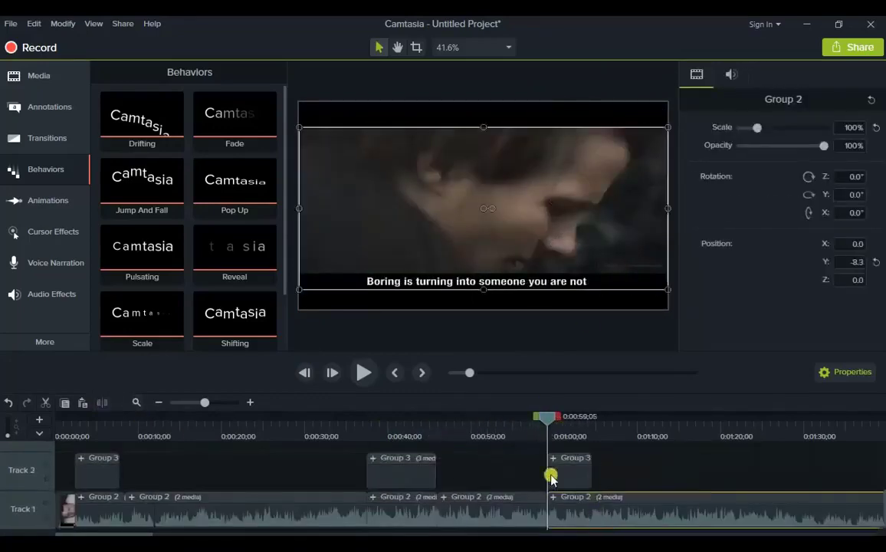
- Shrink the video part after the 0:00:59;05 cut onto the canvas's left side and split it at 0:01:04;09
drag(666, 306, 547, 281)
drag(563, 425, 589, 426)
key(s)
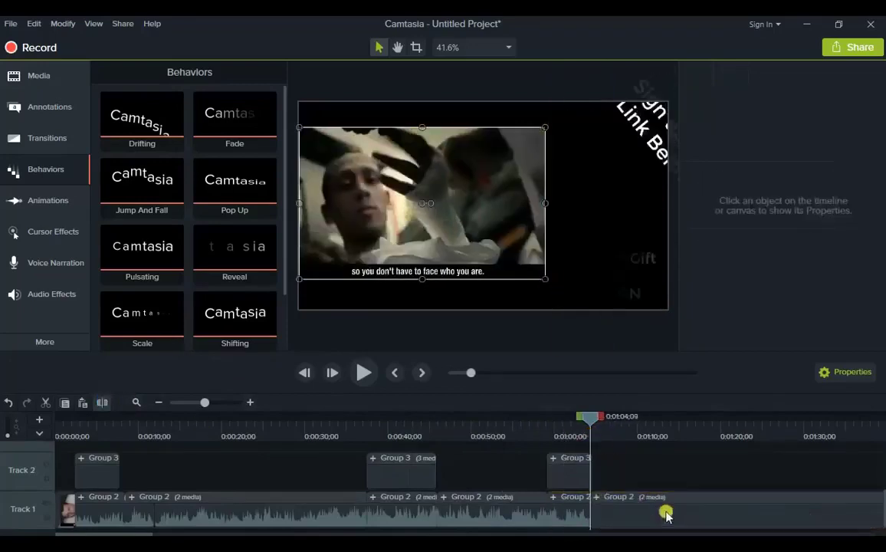
- Stretch the video part after the 0:01:04;09 cut to the canvas's full width and enlarge its height toward the canvas edges
click(686, 505)
drag(545, 202, 663, 203)
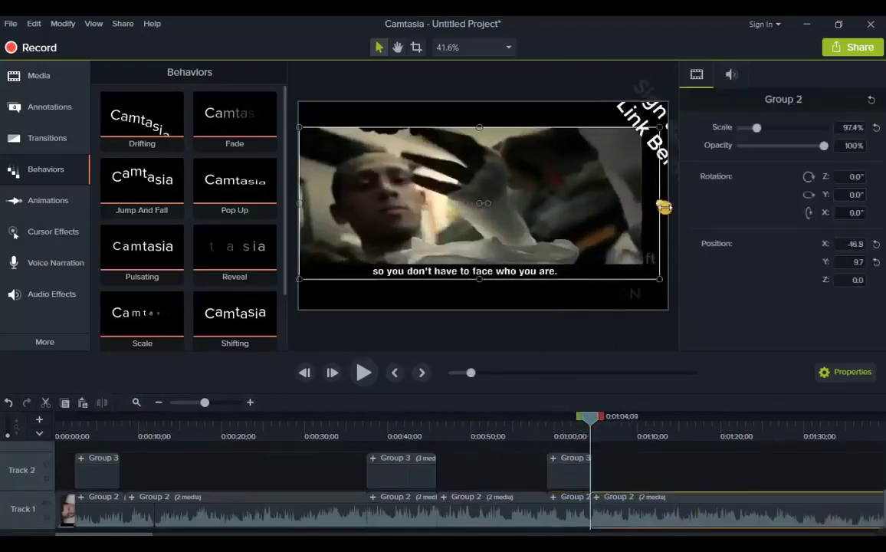
drag(483, 129, 482, 102)
drag(483, 279, 484, 302)
- Split the video at 0:01:10;10 and delete the part after the cut
click(639, 431)
key(s)
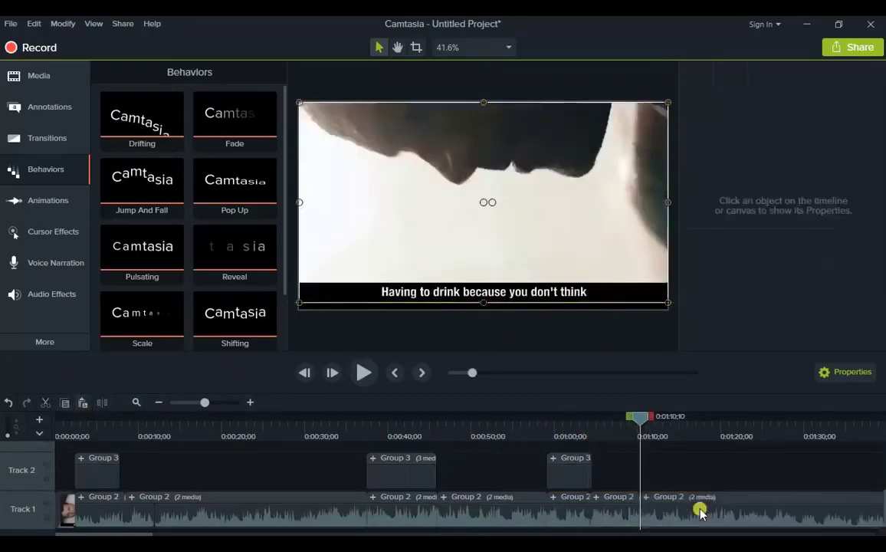
click(678, 514)
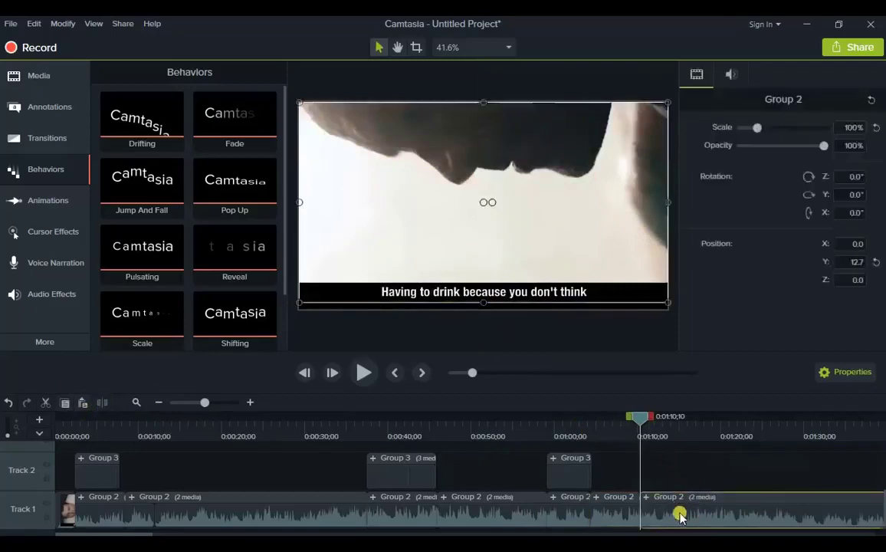
key(Delete)
- Group all the video and overlay clips on the timeline into a single group
drag(674, 514, 79, 439)
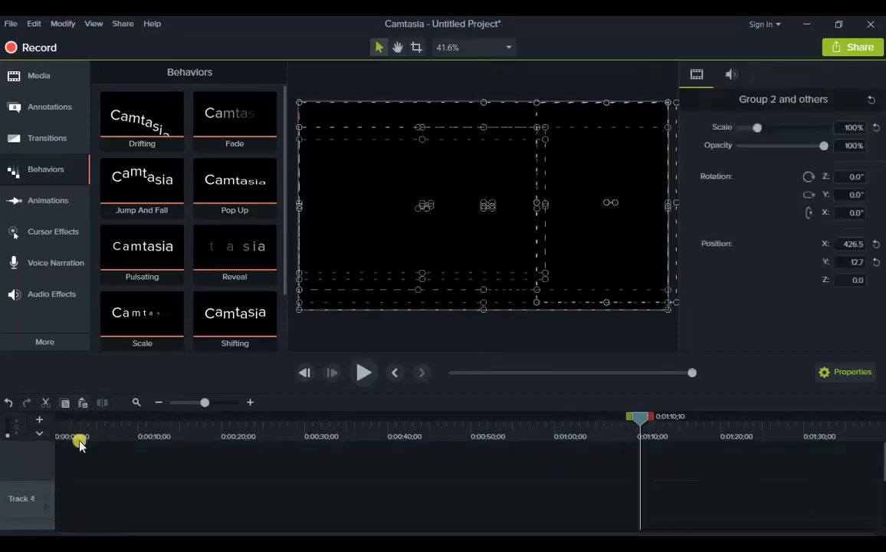
right_click(701, 490)
click(682, 521)
drag(682, 521, 46, 447)
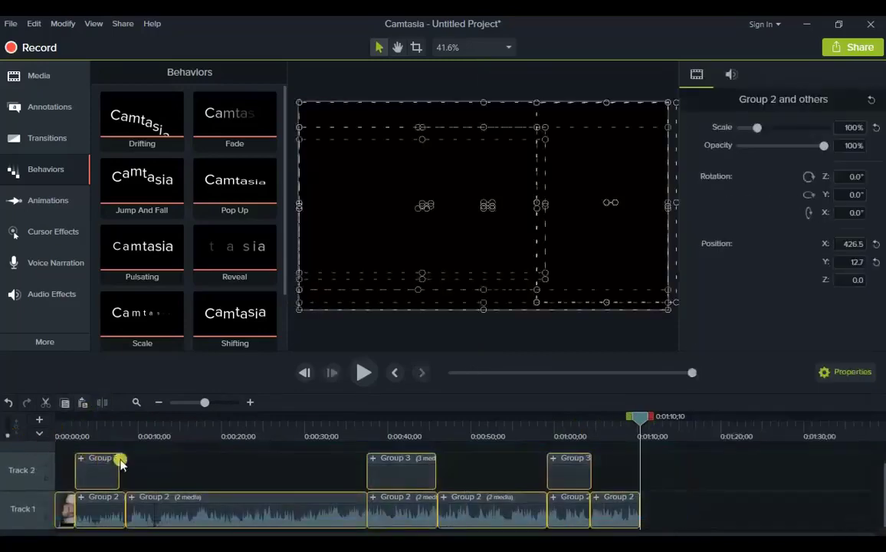
key(ctrl+g)
- Produce the edited video as a local file named "demo project" in the Camtasia Studio documents folder
click(833, 47)
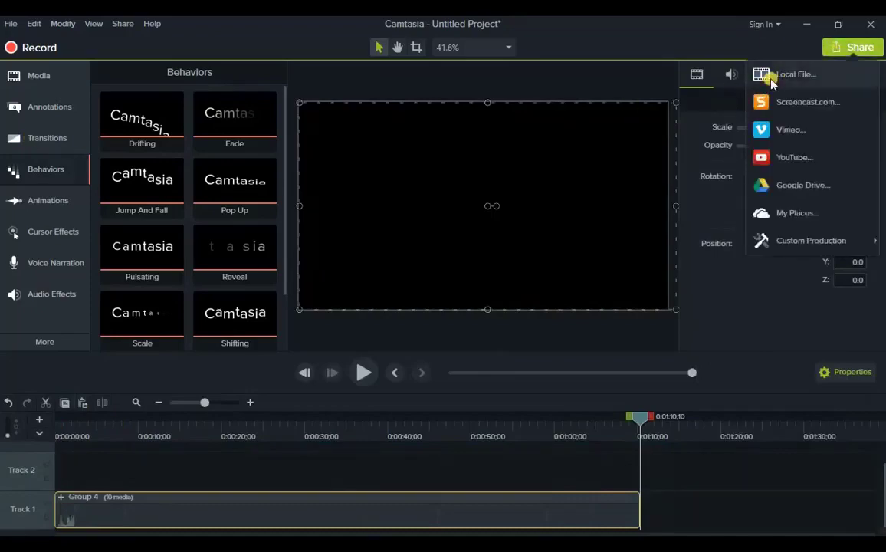
click(789, 75)
click(526, 162)
click(455, 334)
click(544, 473)
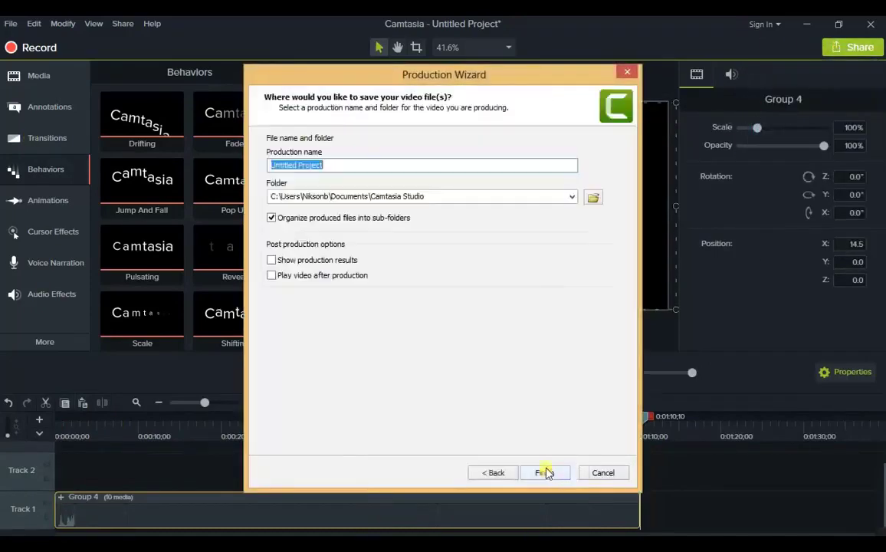
text(demo proje)
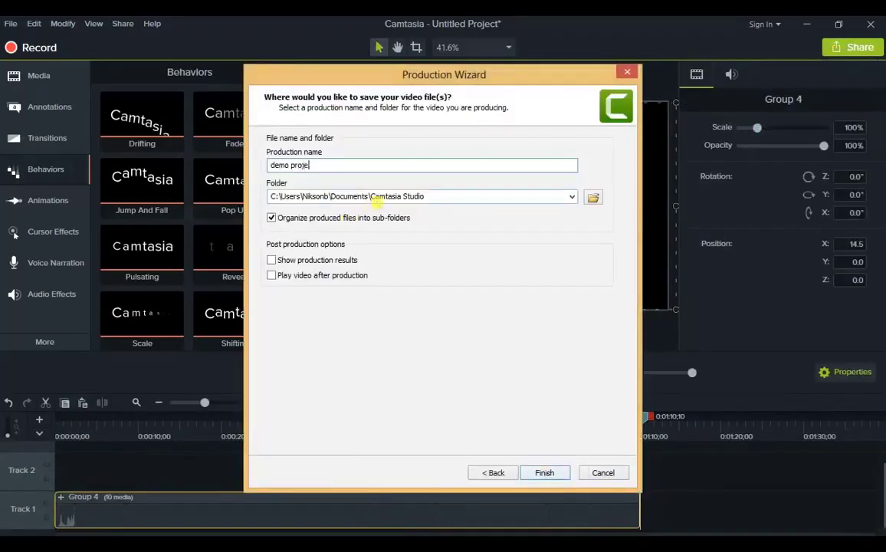
key(Return)
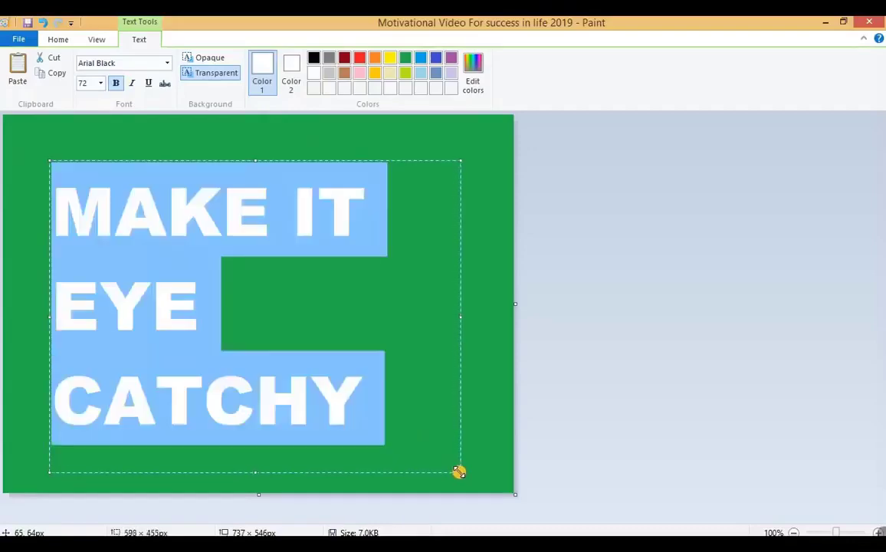
- Place the MAKE IT EYE CATCHY text on the green image, then save the image and close Paint
click(371, 381)
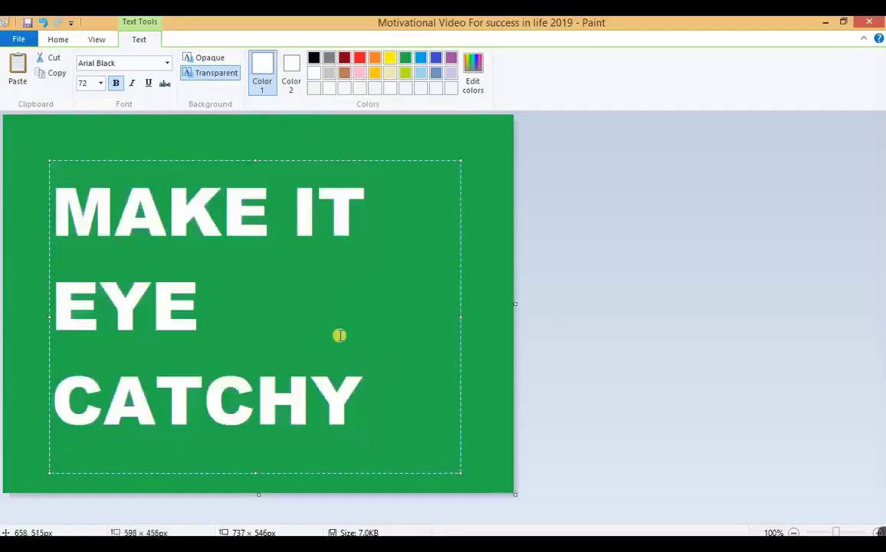
click(481, 147)
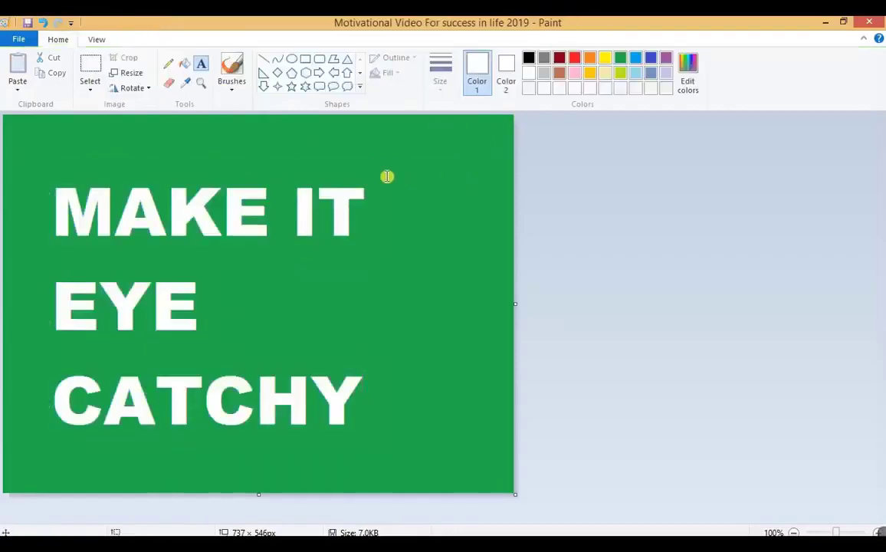
click(869, 21)
click(412, 300)
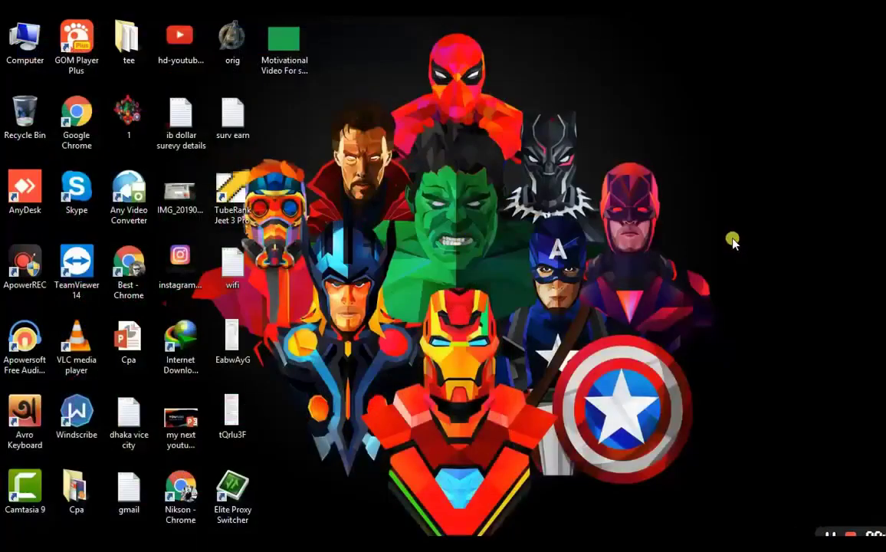
- Copy the file name "Motivational Video For success in life 2019" from the thumbnail image on the desktop
right_click(297, 60)
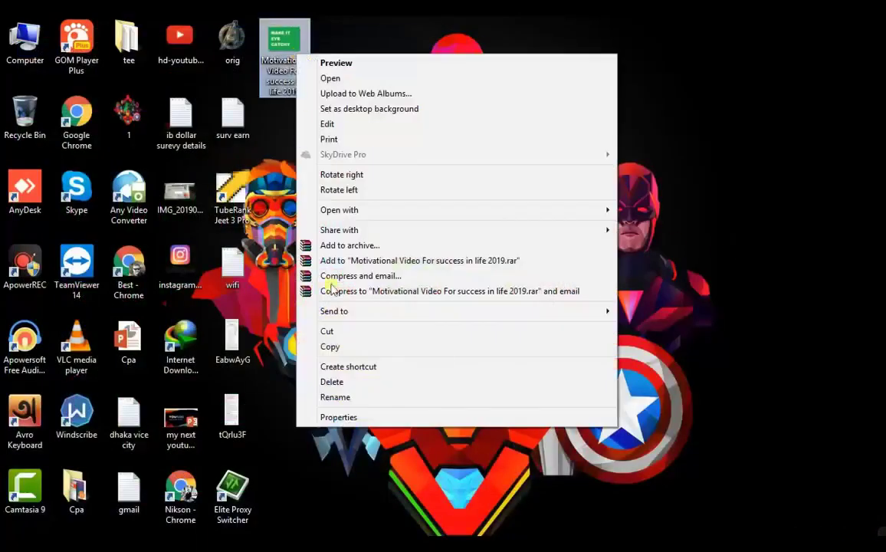
click(308, 397)
right_click(293, 88)
click(324, 132)
click(398, 99)
- Paste the copied file name as the title in the thumbnail image's detailed properties
right_click(283, 50)
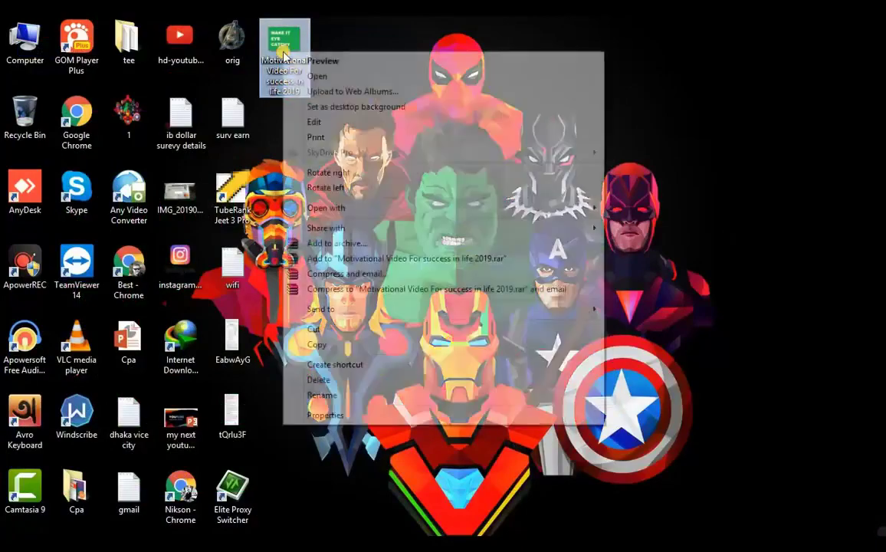
click(382, 393)
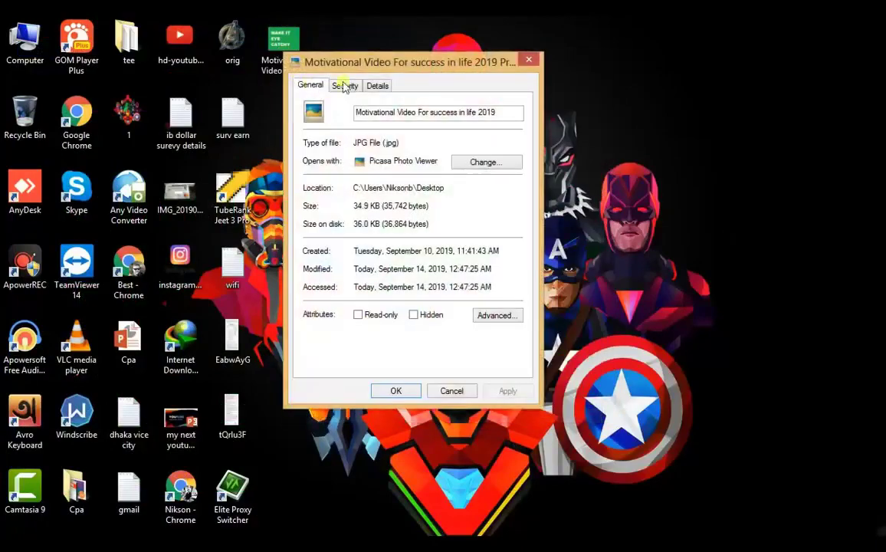
click(377, 86)
click(419, 138)
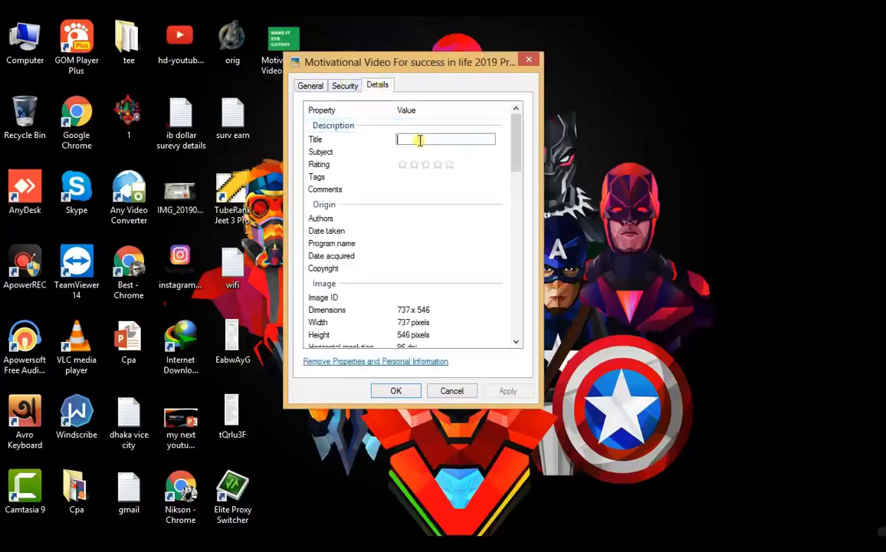
key(ctrl+v)
- Set the image's subject to MOTIVATIONAL VIDEOS and give it a five-star rating
click(417, 150)
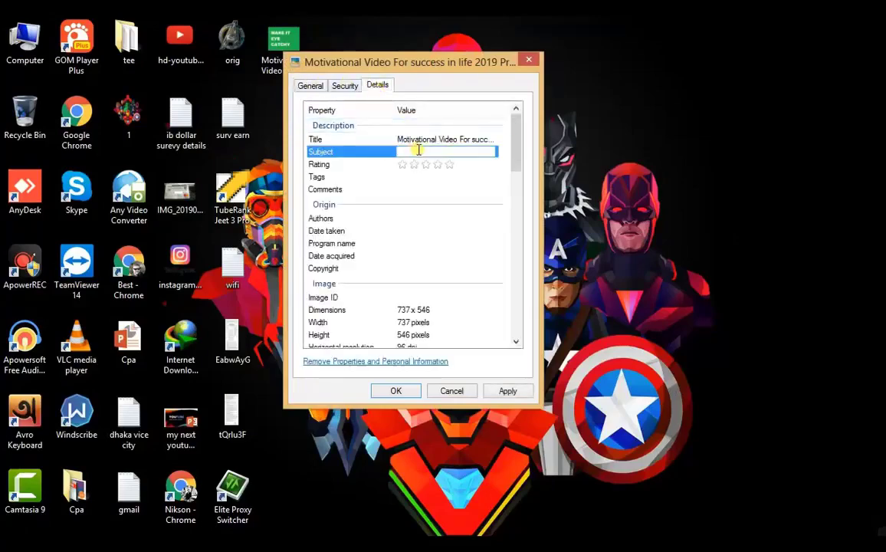
text(mOTIVATIONAL VIDEOS)
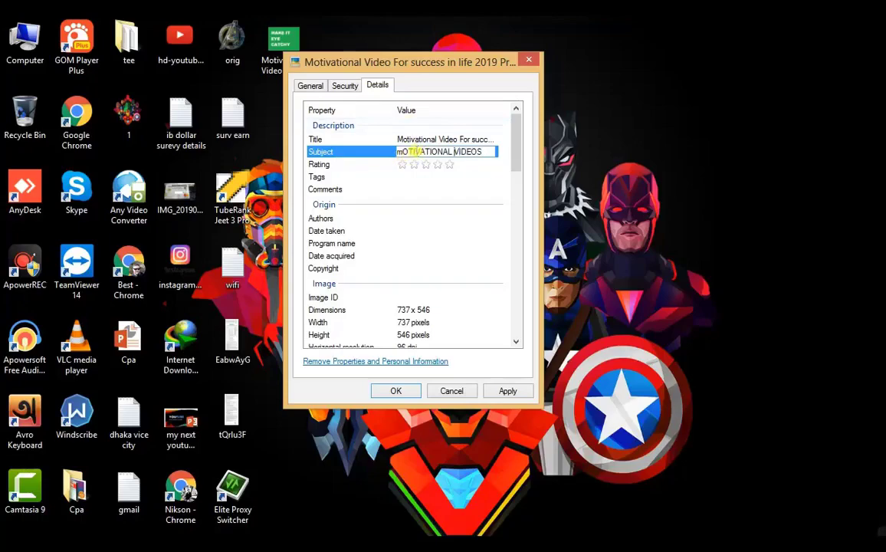
key(Delete)
text(M)
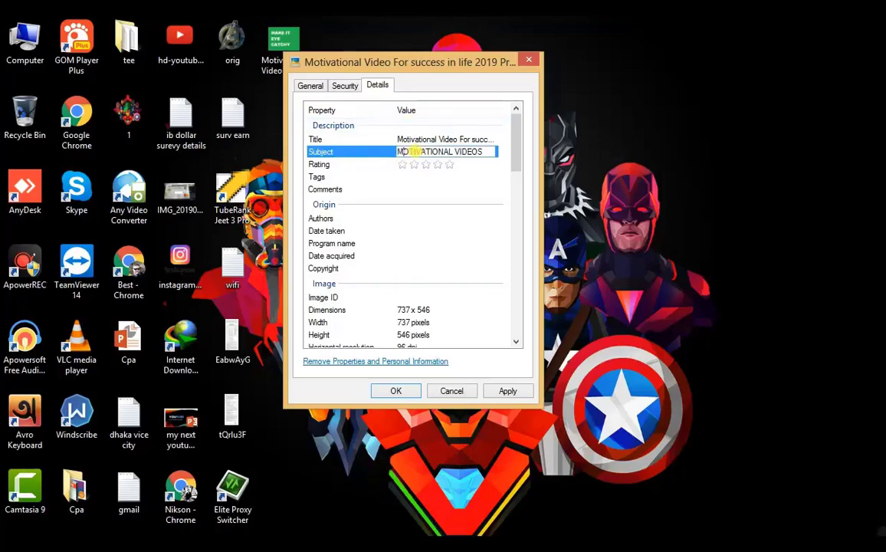
click(447, 165)
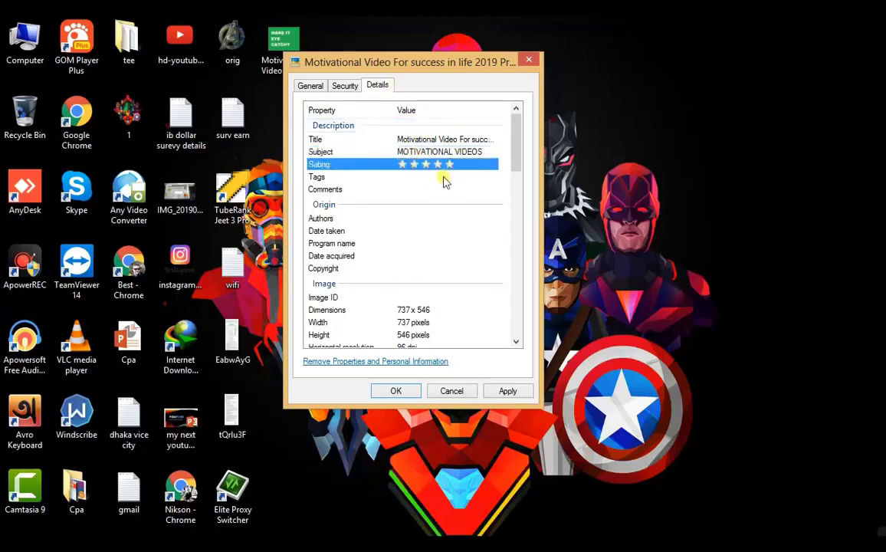
- Fill the image's tags with the copied title, then replace it with PUT TAGS FROM YOUR ANALYSIS DATA
click(443, 177)
key(ctrl+v)
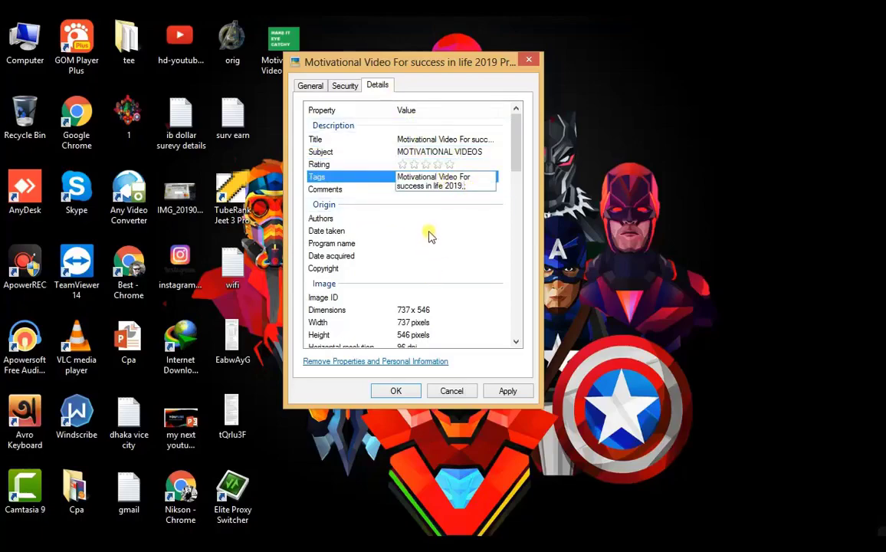
drag(475, 185, 392, 178)
key(ctrl+c)
text(PUT TAGS FROM)
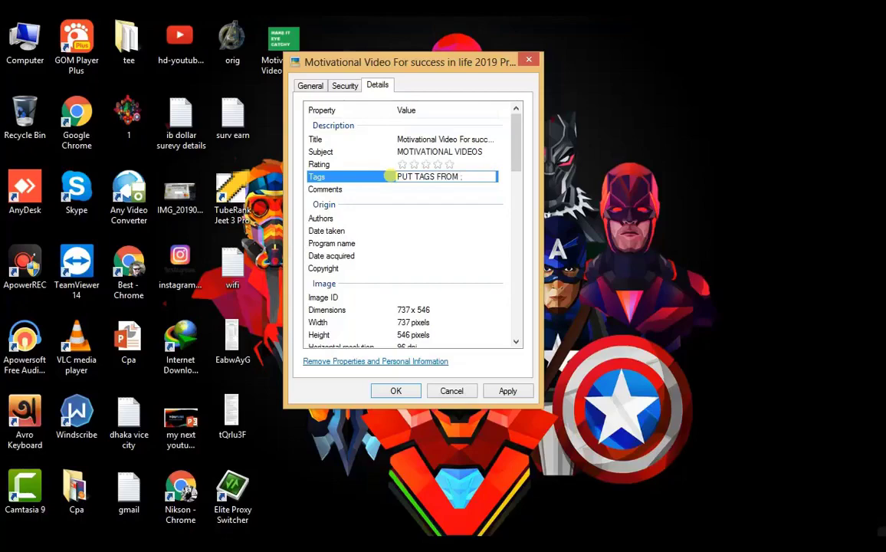
text(ANALYSIS DATA)
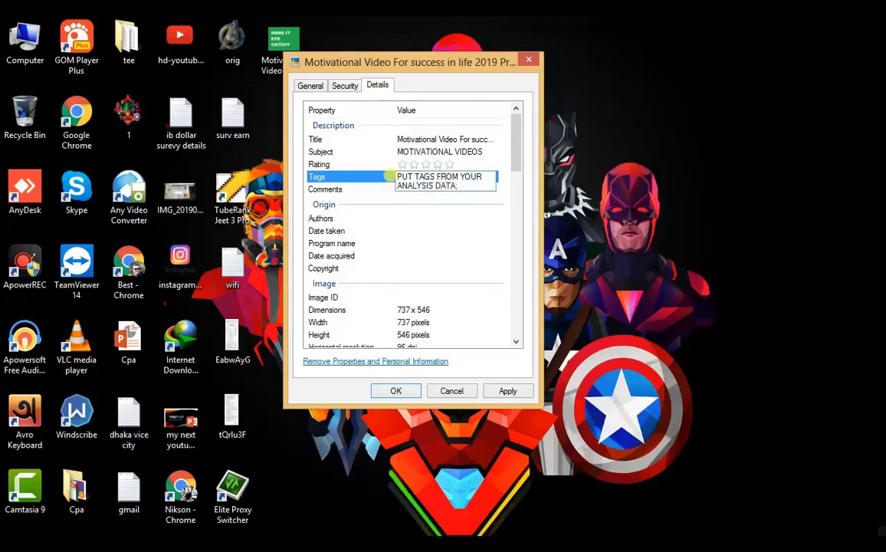
- Replace the image's tags with MOTIVATIONAL VIDEOS
drag(468, 185, 349, 182)
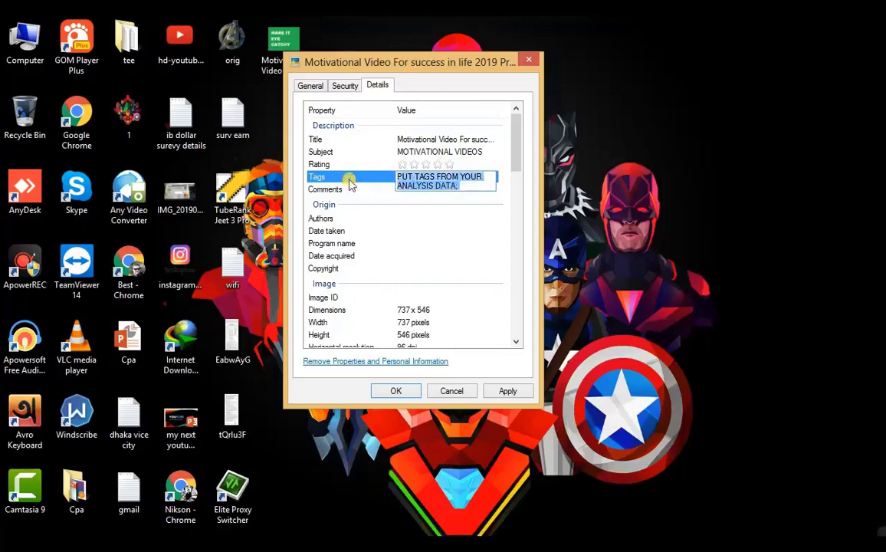
key(BackSpace)
text(MOTIVATION)
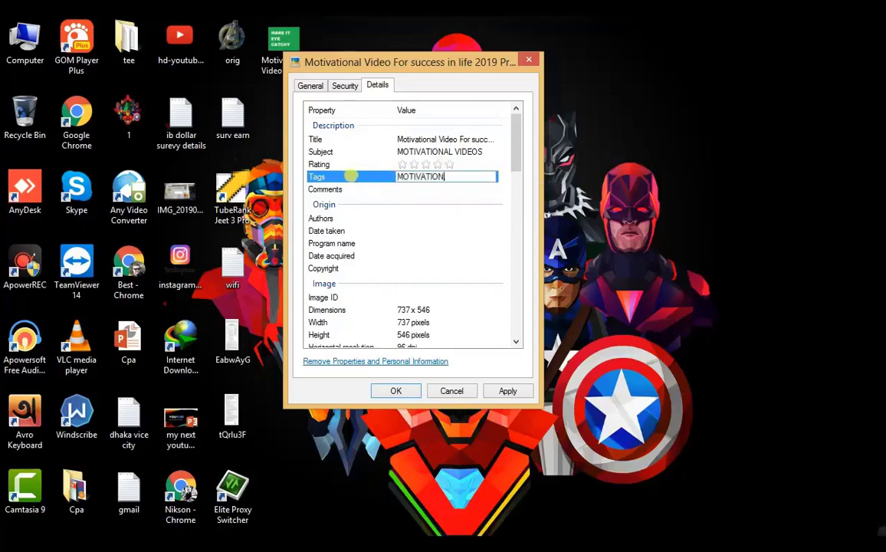
text(AL VIDEOPS)
- Rate the image five stars again and paste the copied video title into its comments
click(449, 164)
click(447, 190)
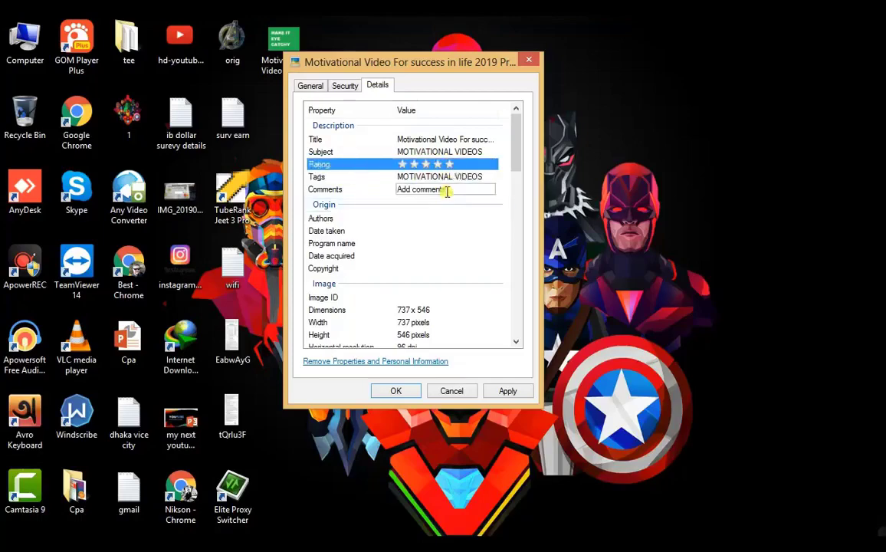
key(ctrl+v)
- Set the image's date taken and date acquired to 9/14/2019 and save the properties
click(351, 227)
click(420, 231)
text(9)
click(487, 230)
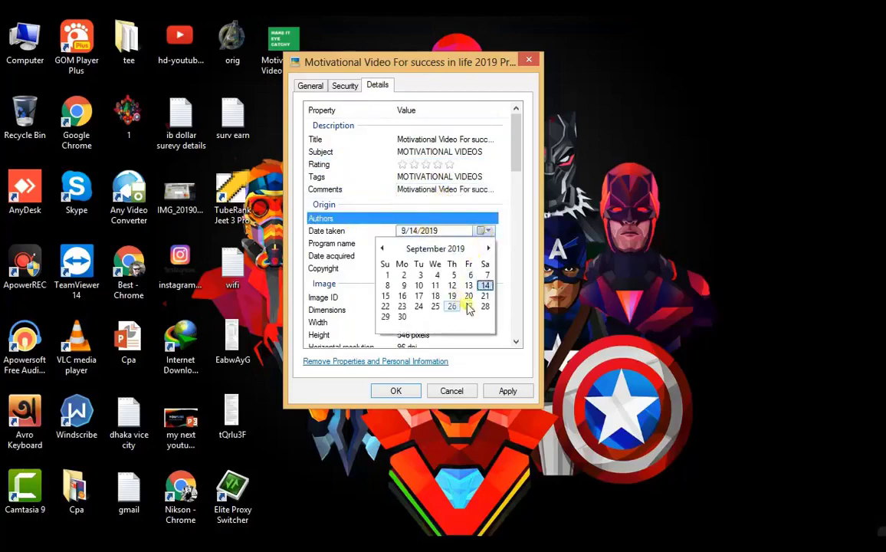
click(485, 285)
click(445, 255)
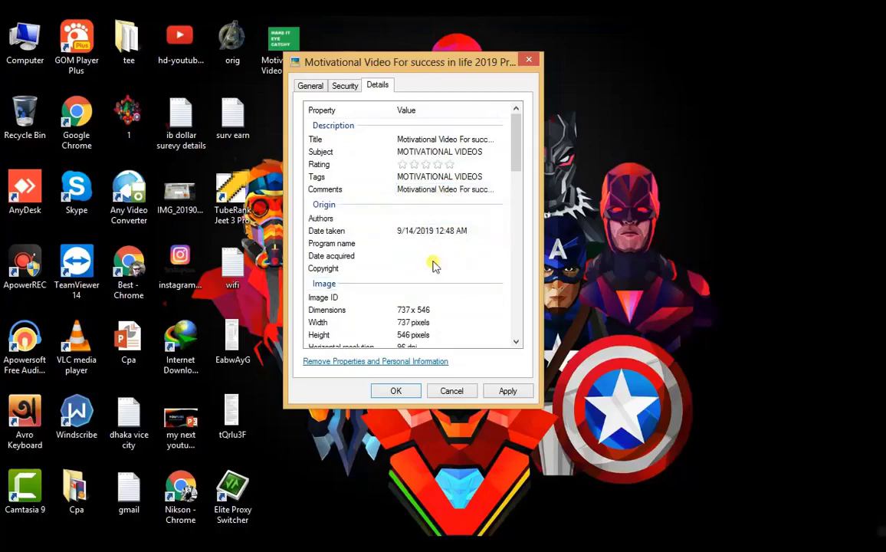
click(490, 255)
click(483, 310)
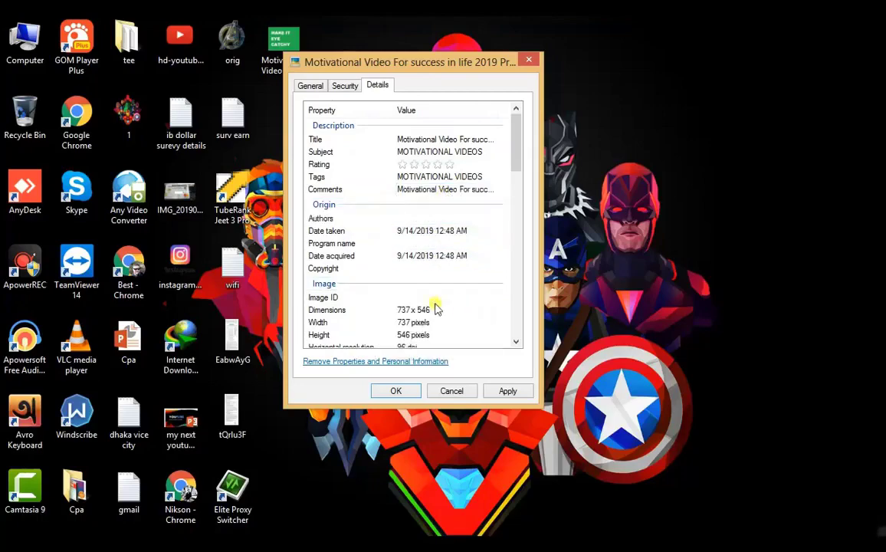
click(395, 391)
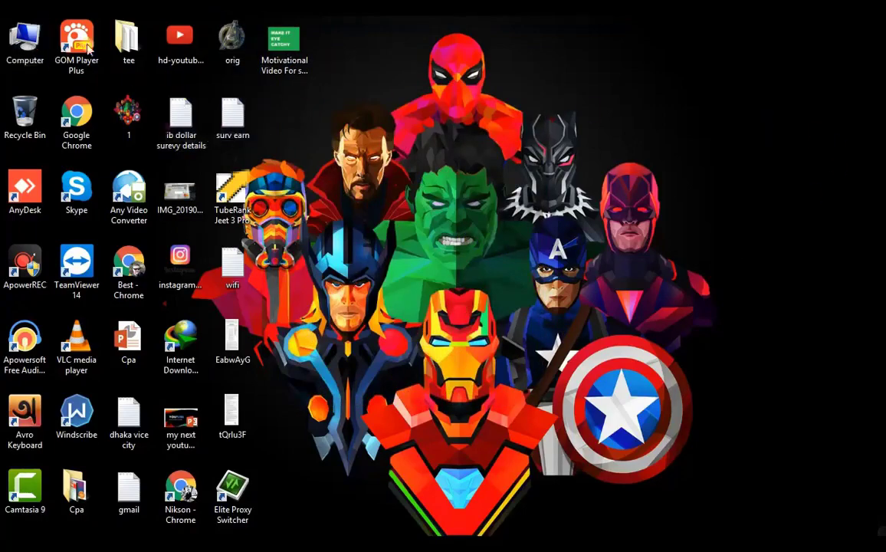
- Open the demo project folder inside Camtasia Studio in the Documents library
double_click(34, 46)
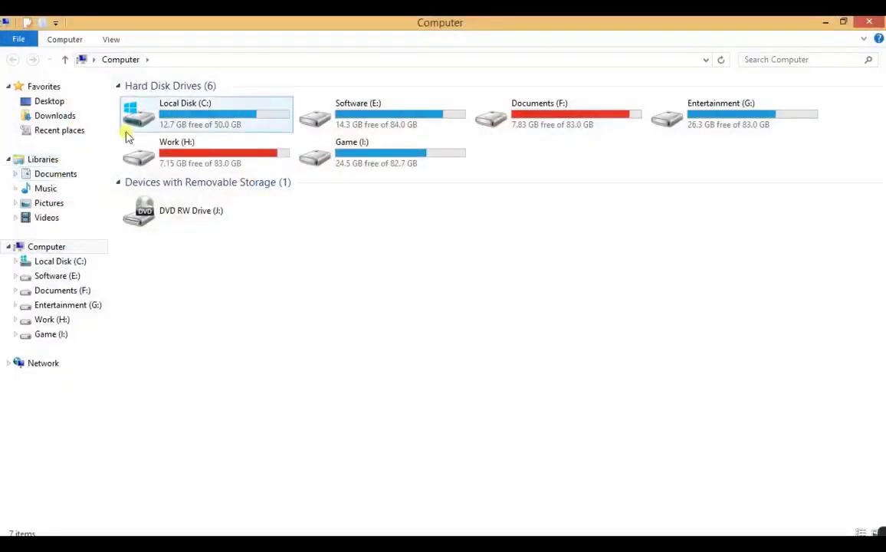
click(55, 173)
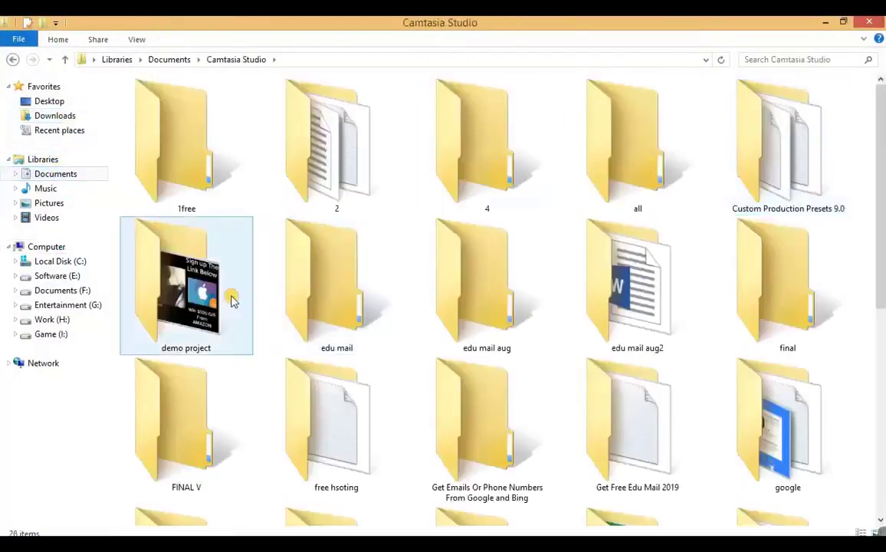
double_click(227, 295)
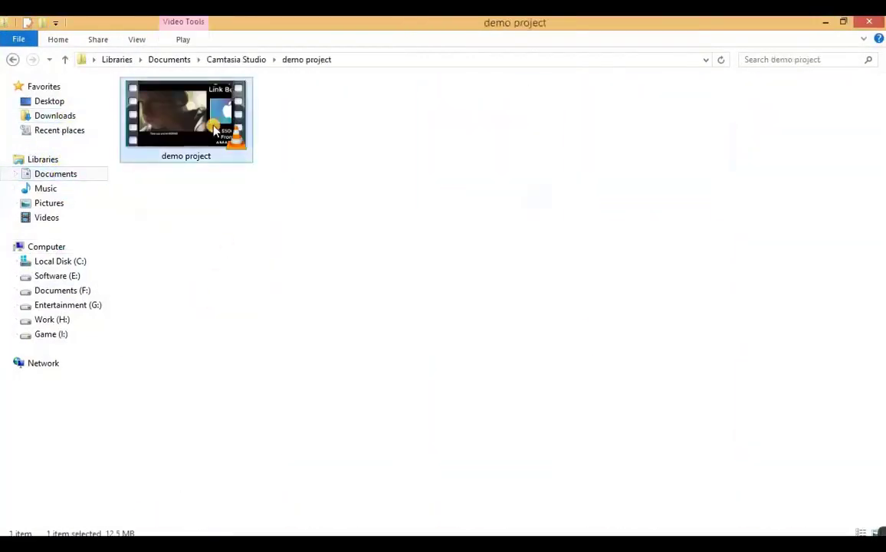
- Rename the produced demo project video file as "Motivational Video For success in life 2019"
right_click(215, 128)
click(253, 383)
key(ctrl+v)
click(258, 385)
- Open the produced video file's detail properties and paste "Motivational Video For success in life 2019" as its title and subtitle
right_click(210, 121)
click(274, 417)
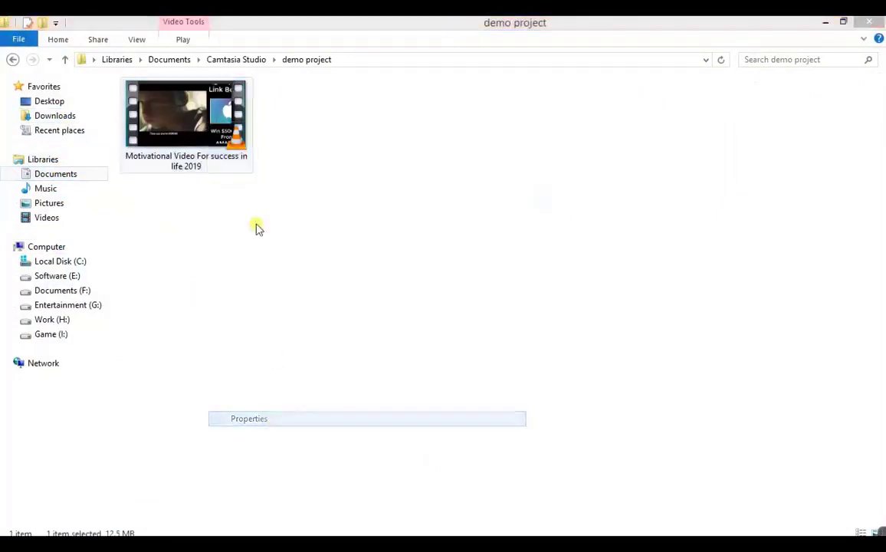
click(295, 155)
click(348, 207)
key(ctrl+v)
click(328, 221)
key(ctrl+v)
- Fill the video file's tags and comments with "Motivational Video For success in life 2019"
click(362, 233)
click(360, 246)
key(ctrl+v)
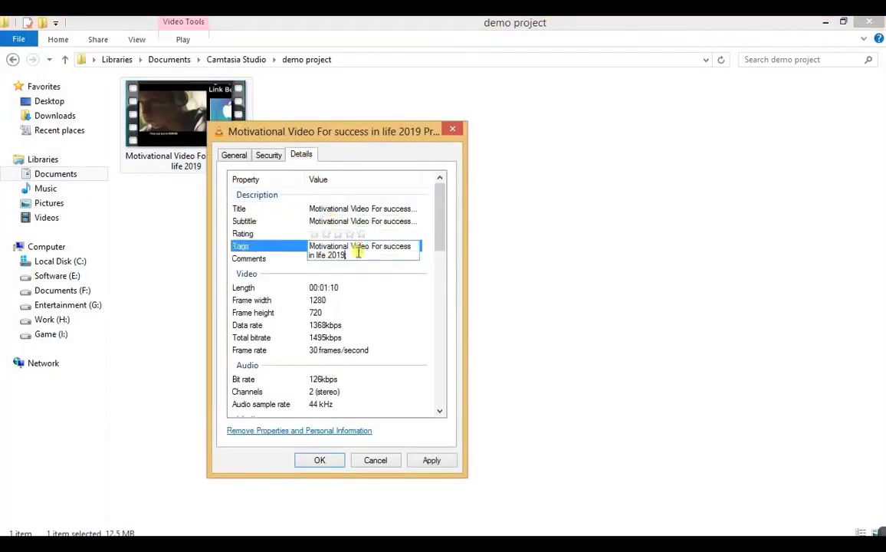
click(346, 259)
text(Motivational Video For success in life 2019)
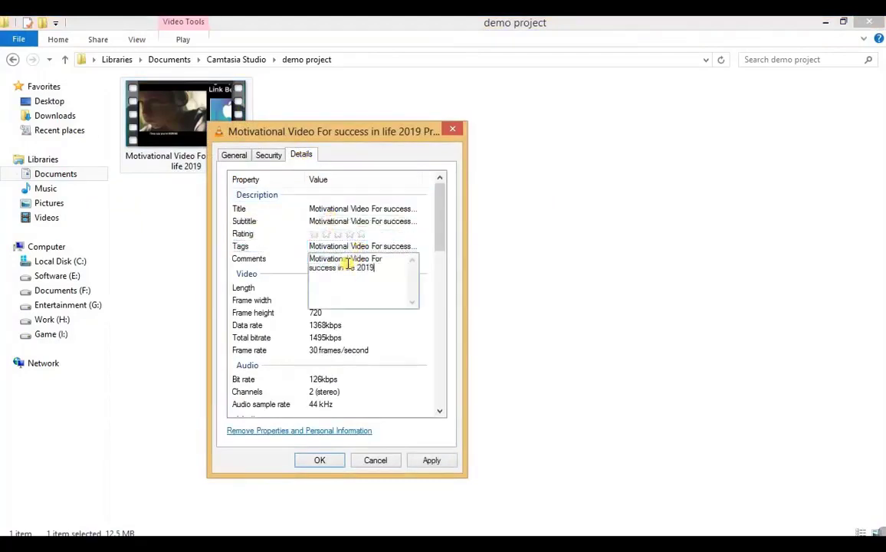
- Set the video file's year to 2019 and its genre to Education, and save the properties
click(373, 354)
scroll(383, 349, down, 4)
click(363, 290)
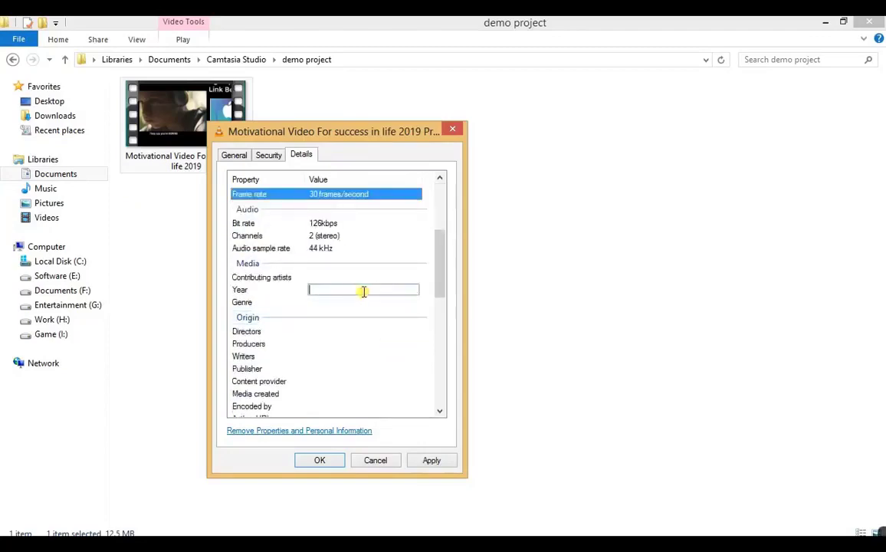
click(342, 303)
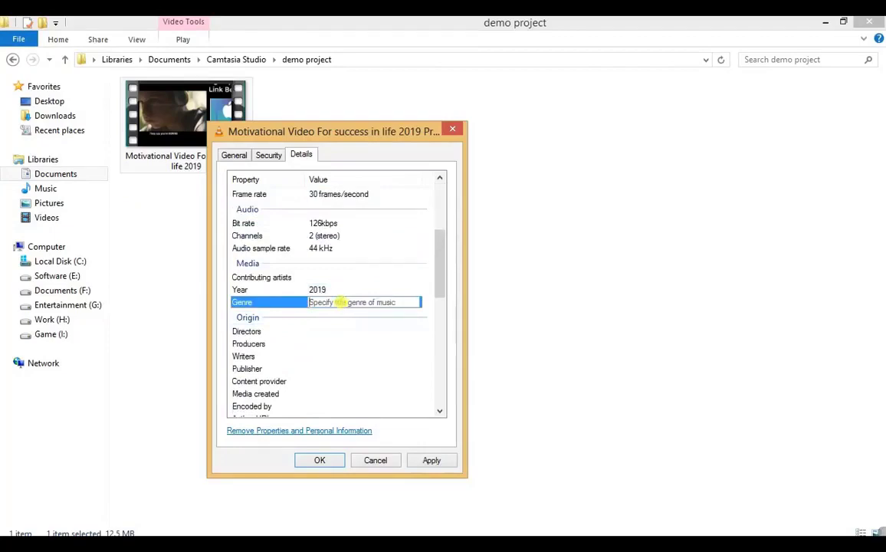
text(eDUCATION;)
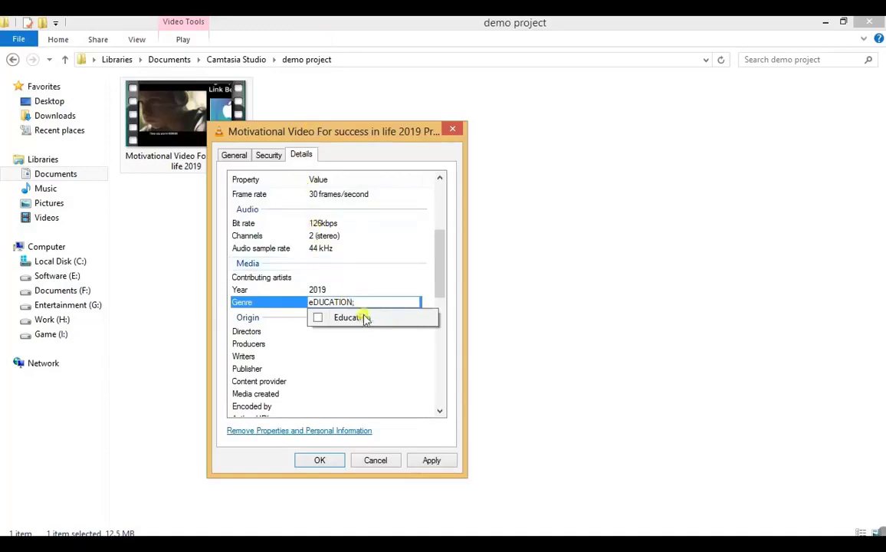
click(353, 316)
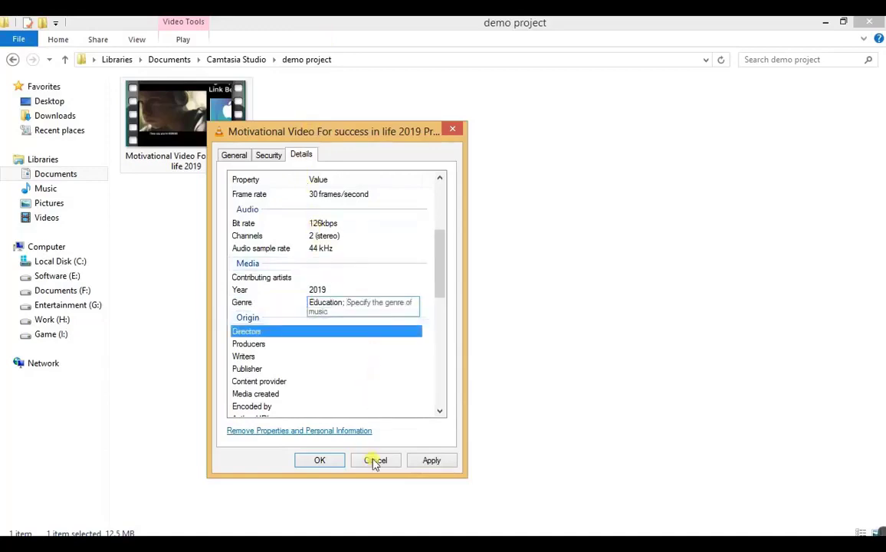
click(331, 459)
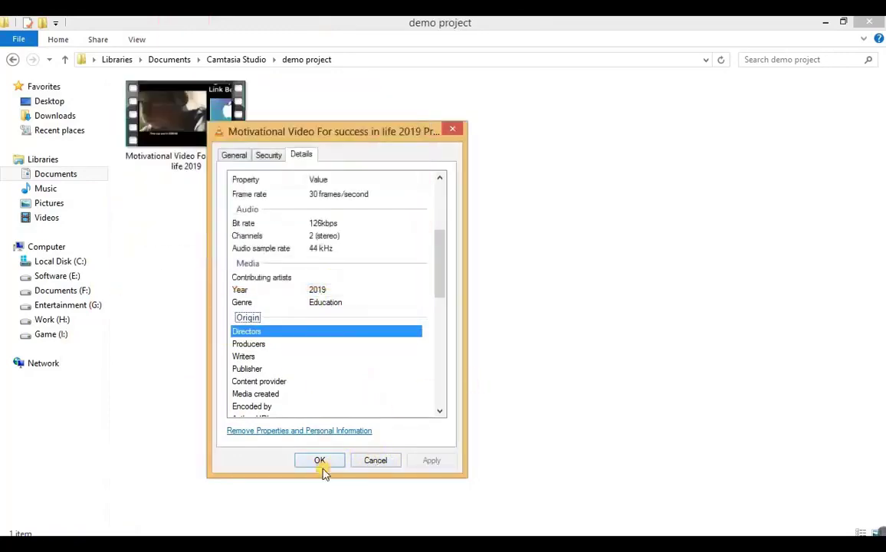
click(339, 462)
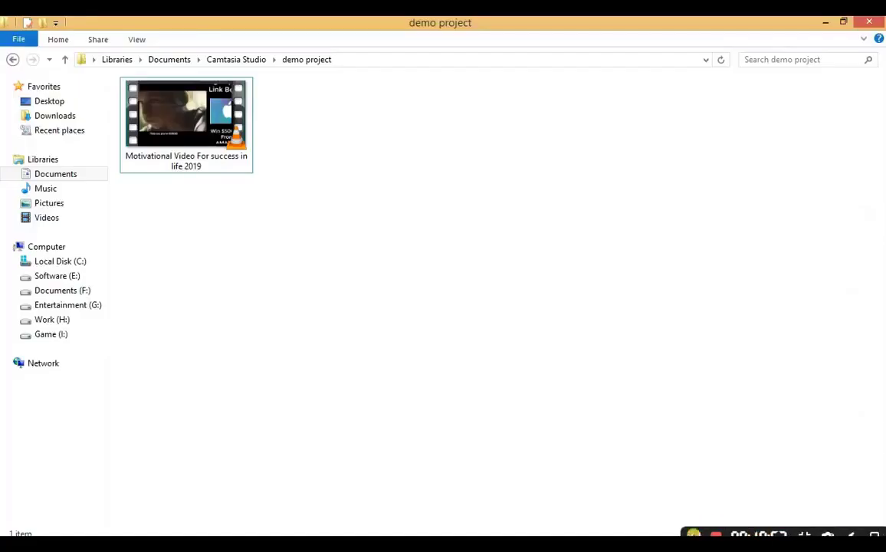
- Reopen the video file's detail properties, give it a star rating and save
drag(184, 115, 291, 233)
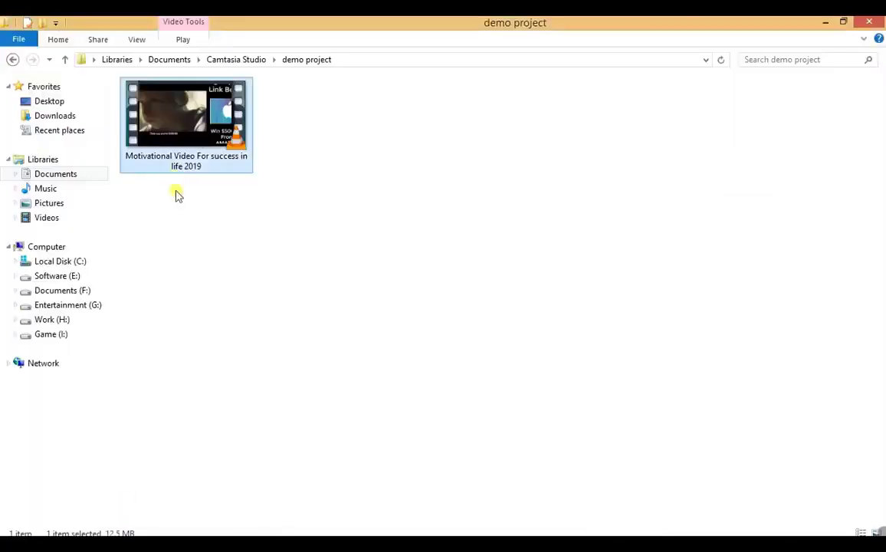
right_click(178, 164)
click(214, 449)
click(268, 186)
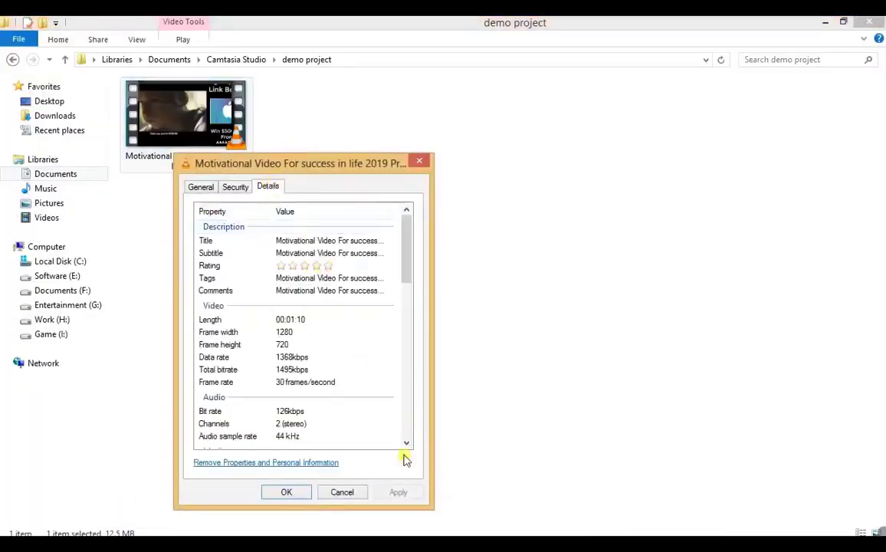
click(321, 265)
click(290, 494)
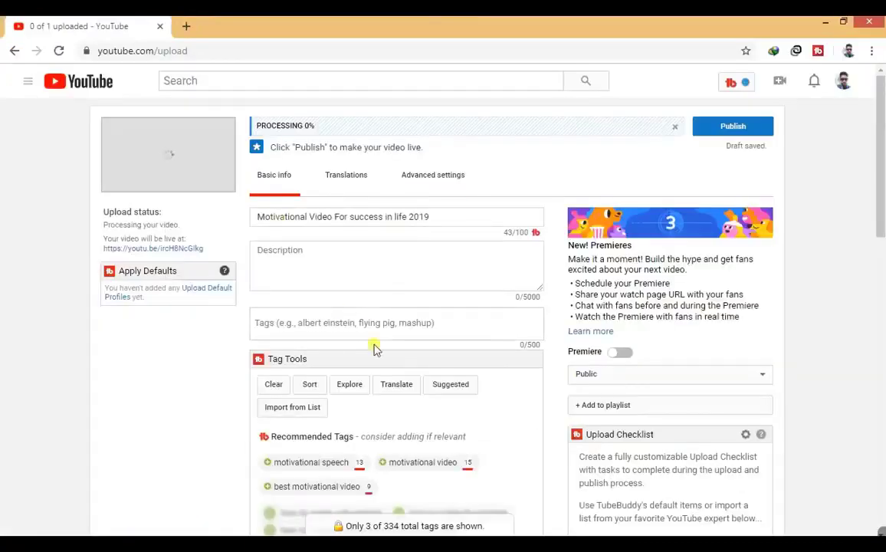
- On the YouTube upload page, add the recommended tags motivational speech, motivational video and best motivational video
scroll(602, 153, down, 1)
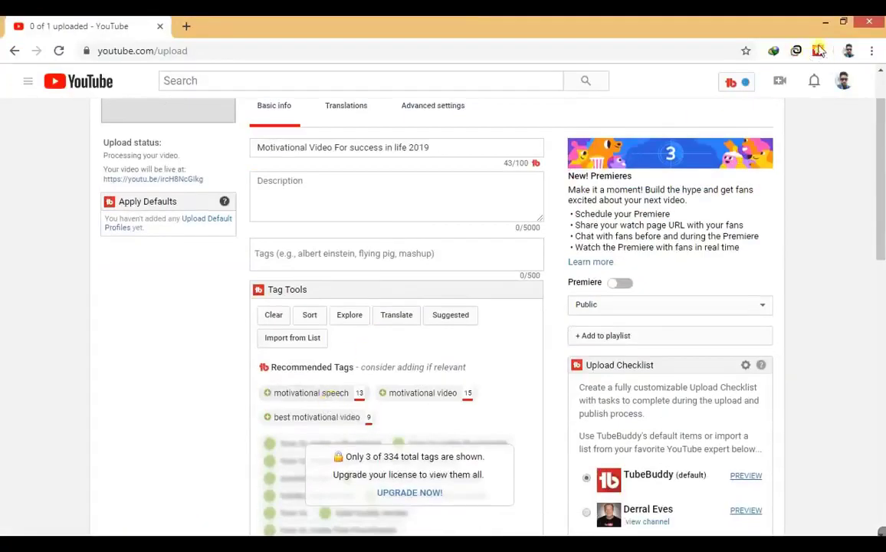
click(310, 392)
click(425, 392)
click(320, 418)
- Write "#YOURCHANNELNAME #MOTIVATIONAL" in the description with "PUT YOUR CPA OFFER LINK HERE" below it, and select that placeholder line
click(364, 181)
scroll(306, 230, up, 1)
text(#YOURCHANNE)
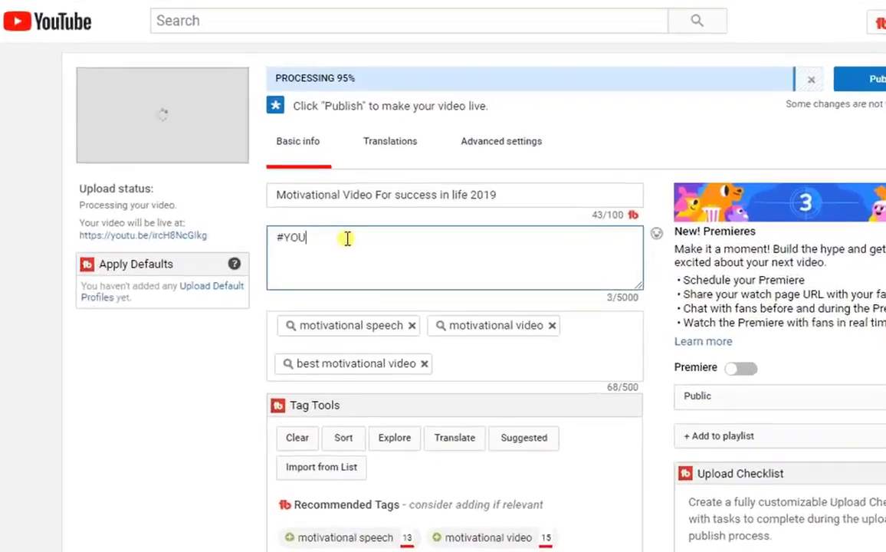
text(LNAME #MOTIVATIONAL)
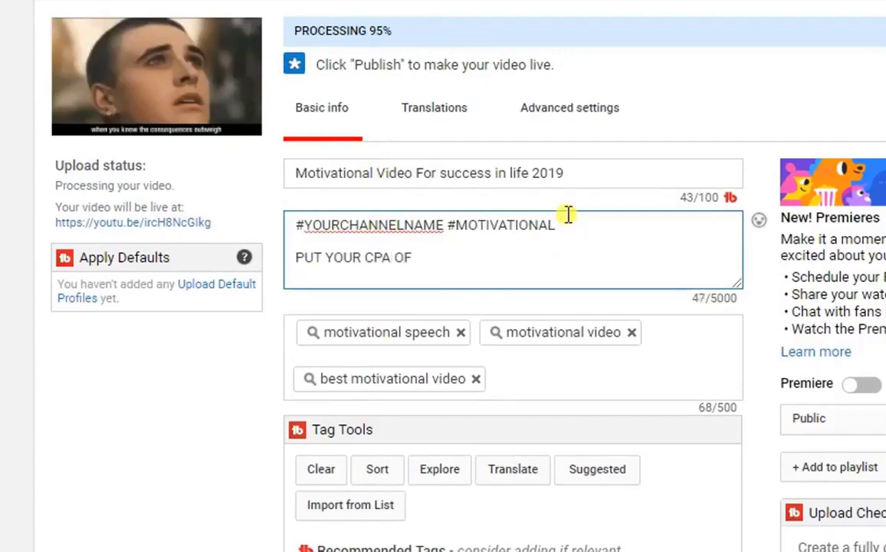
drag(509, 257, 388, 240)
- Enter GOOgle.COM as a sample address in a new browser tab and copy it
key(ctrl+t)
text(GOO)
key(Right)
key(BackSpace)
key(BackSpace)
key(BackSpace)
key(BackSpace)
key(BackSpace)
key(BackSpace)
key(BackSpace)
key(BackSpace)
key(BackSpace)
key(BackSpace)
key(BackSpace)
key(BackSpace)
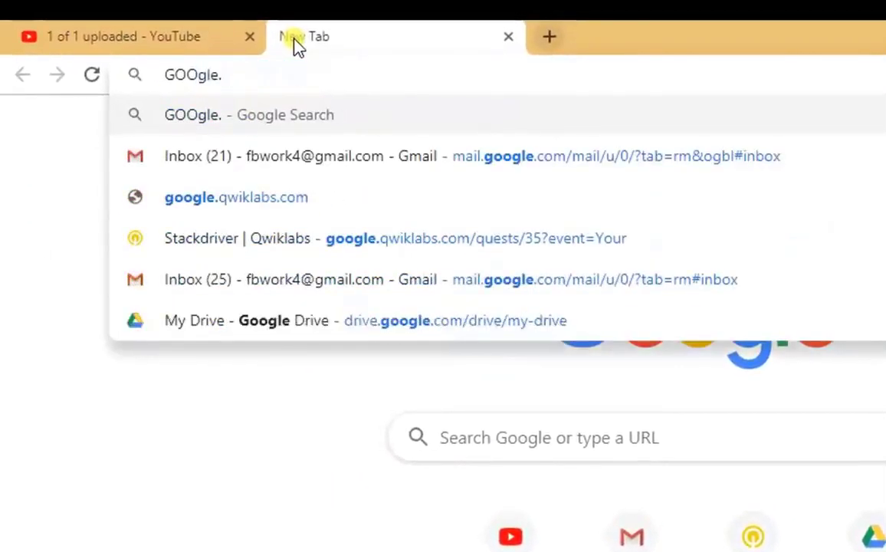
text(COM)
triple_click(307, 71)
key(ctrl+c)
- Open the Bitly website in another new tab
click(549, 36)
text(BITLY)
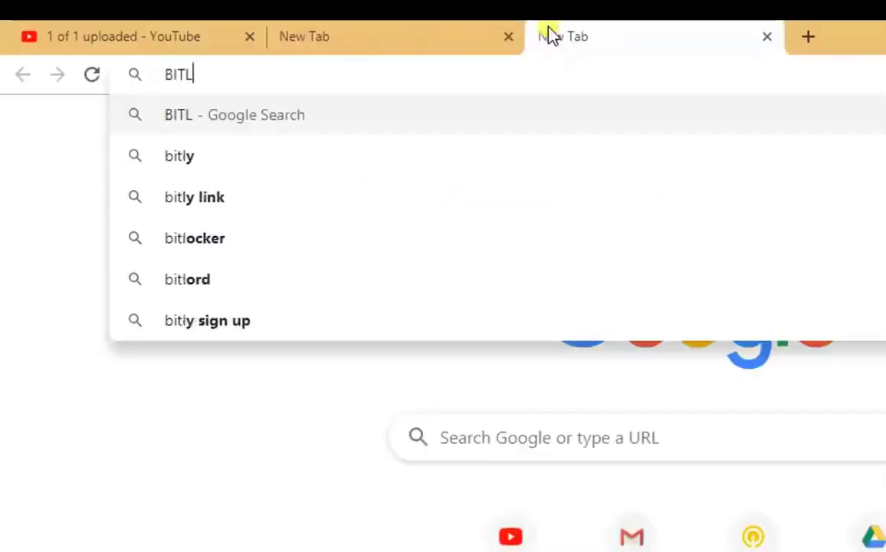
key(Return)
click(170, 209)
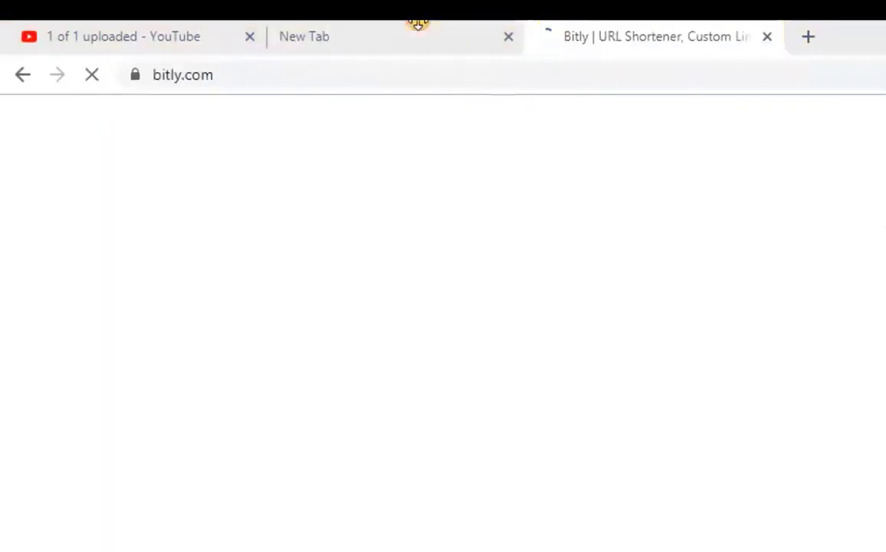
- Copy the sample address GOOgle.COM again and try it in Bitly's link shortening field
click(417, 23)
right_click(297, 79)
click(568, 130)
click(643, 47)
scroll(554, 381, down, 5)
click(554, 383)
key(ctrl+v)
key(Return)
double_click(326, 377)
key(ctrl+a)
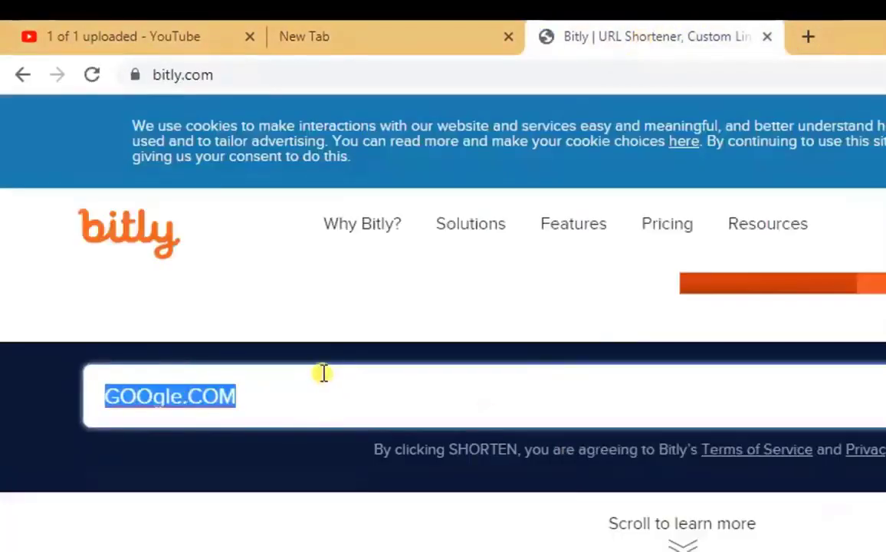
- Close the Bitly tab and open a new incognito window
click(766, 36)
click(864, 45)
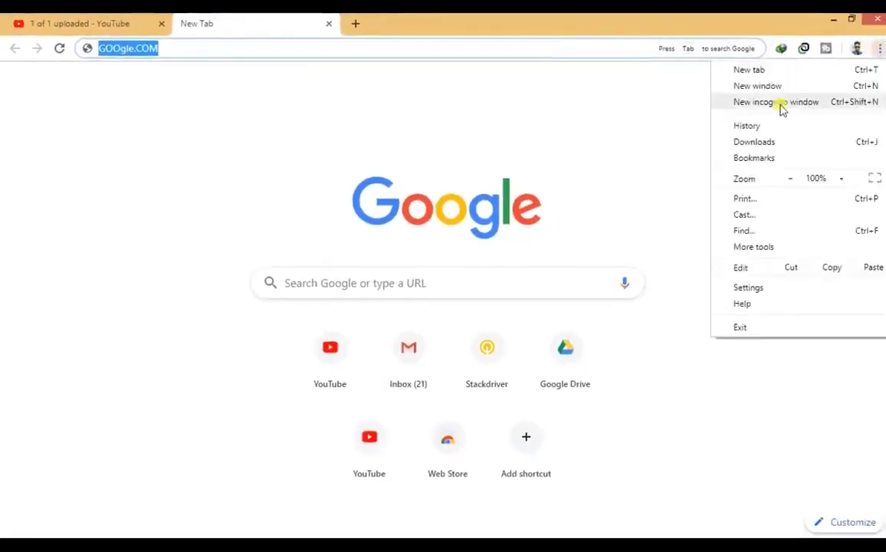
click(791, 102)
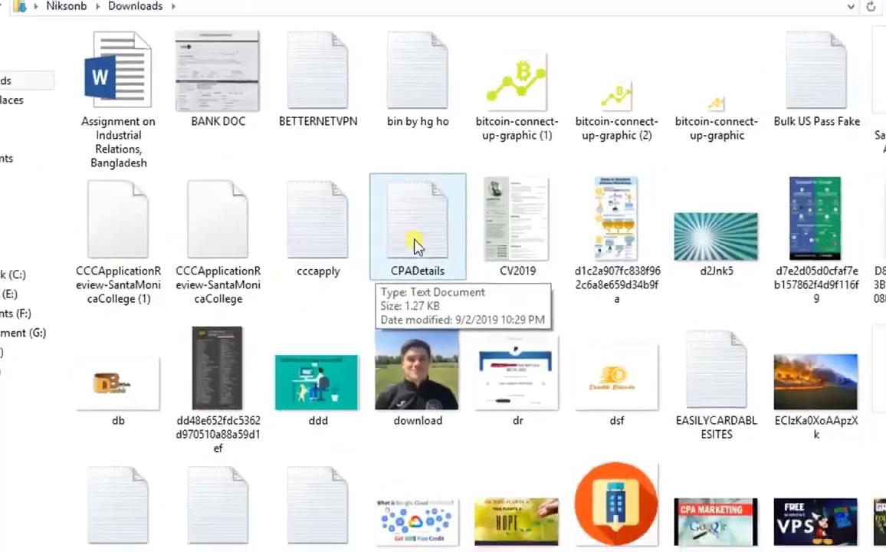
- Open the CPADetails text file from Downloads and copy the offer's tracking link
double_click(414, 245)
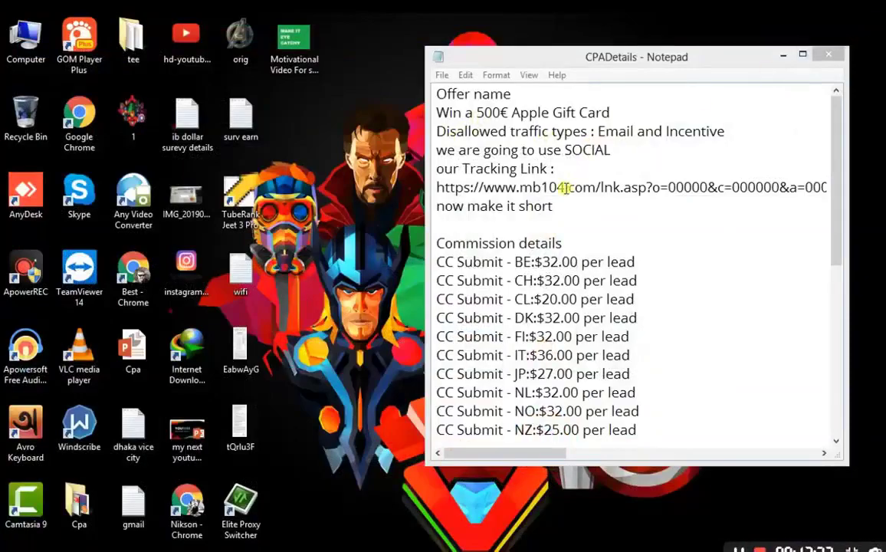
drag(436, 187, 785, 195)
right_click(784, 196)
click(760, 234)
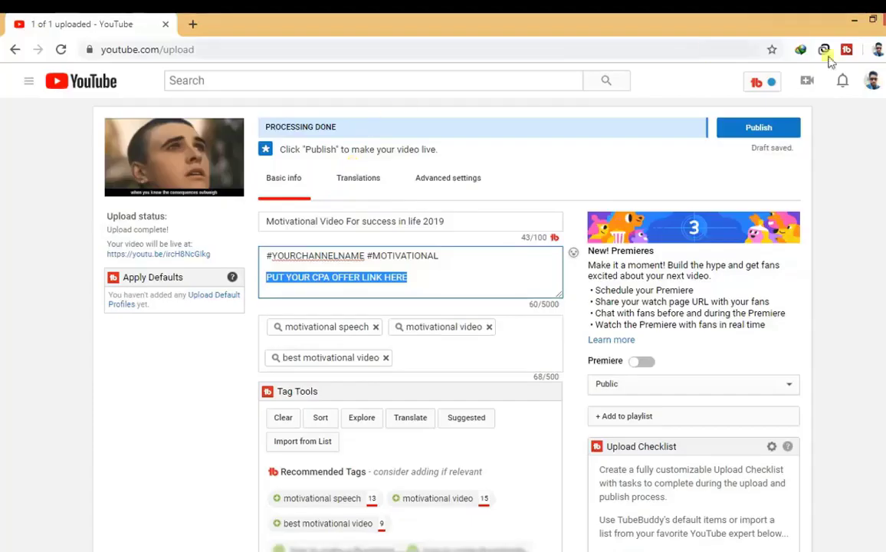
- Open a new incognito browser window and load bitly.com
click(881, 49)
click(808, 103)
text(bitly)
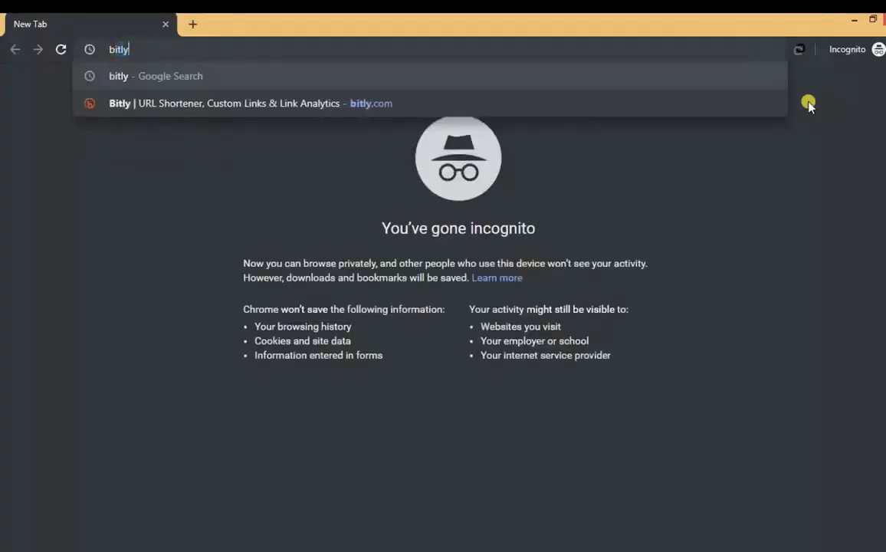
key(Return)
key(alt+Tab)
key(alt+Tab)
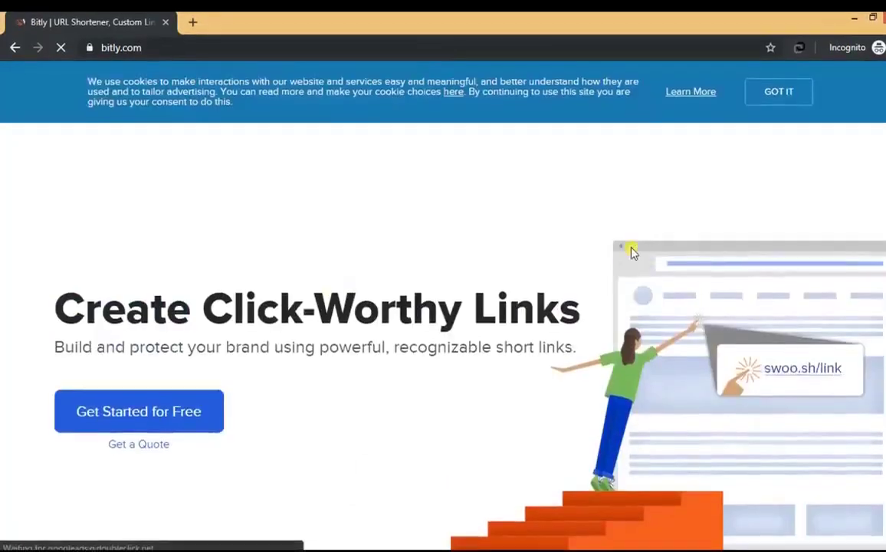
- Shorten the copied tracking link with Bitly and copy the resulting short link
scroll(562, 271, down, 5)
right_click(369, 181)
right_click(331, 200)
click(366, 274)
click(794, 184)
click(796, 253)
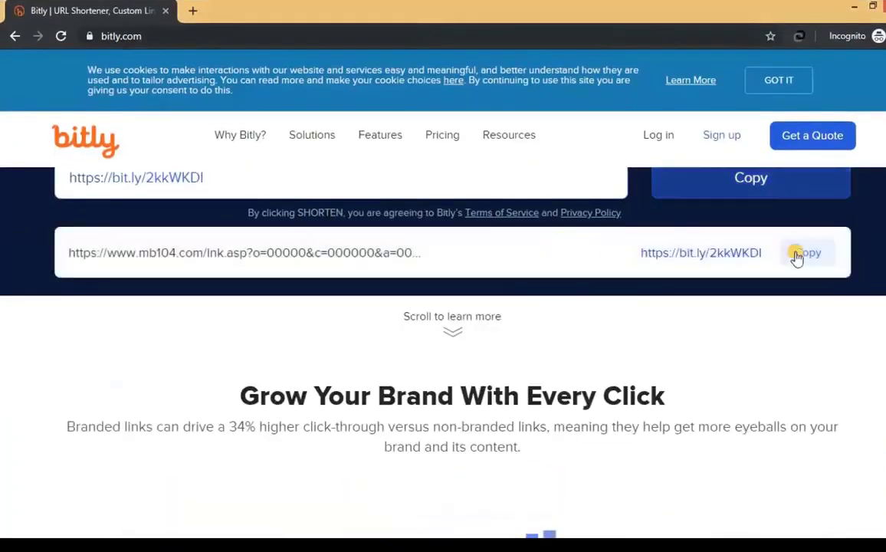
key(alt+Tab)
click(469, 208)
right_click(469, 208)
click(498, 243)
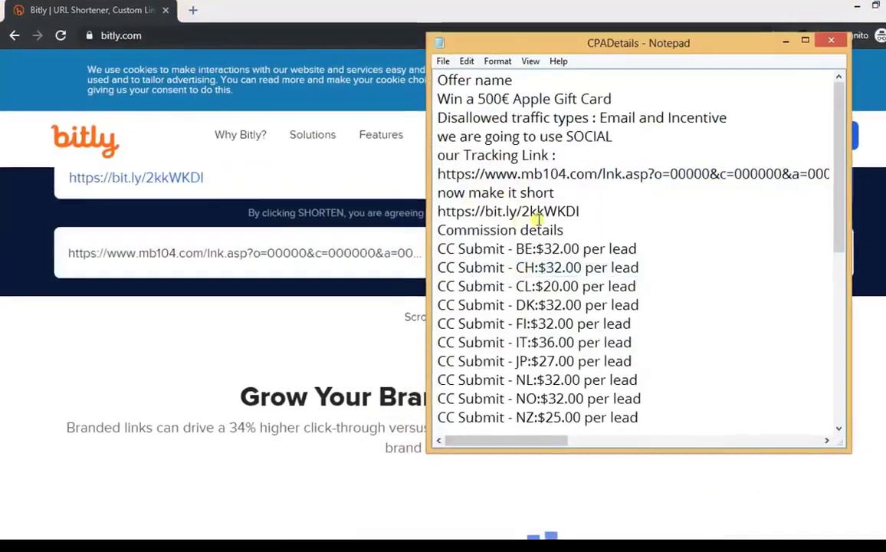
click(191, 521)
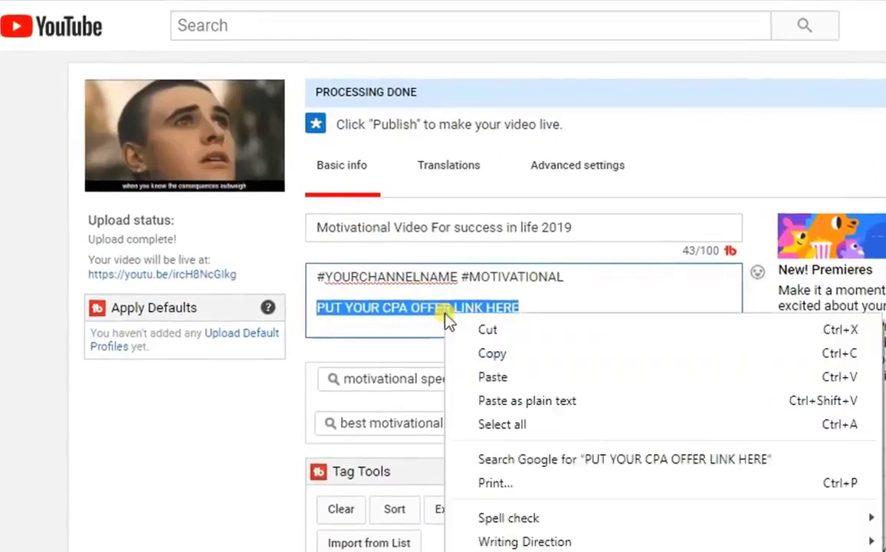
click(493, 376)
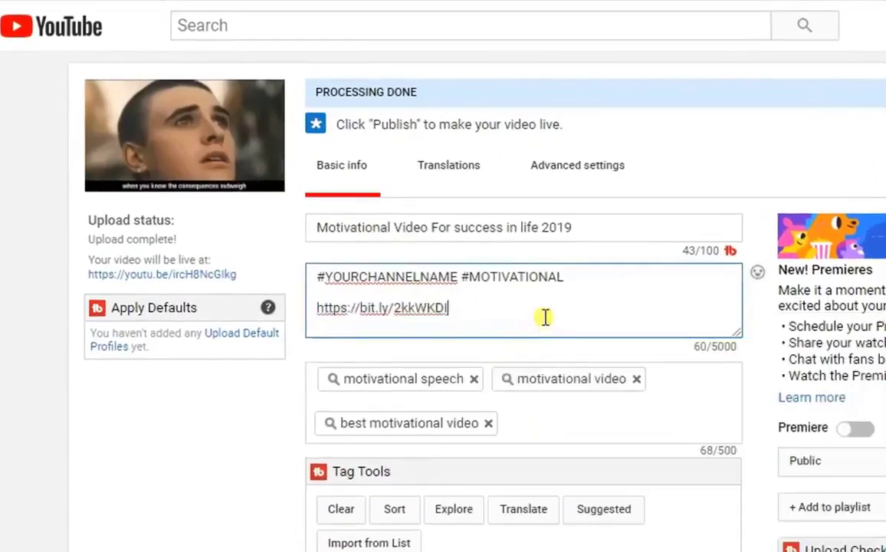
key(Return)
key(Return)
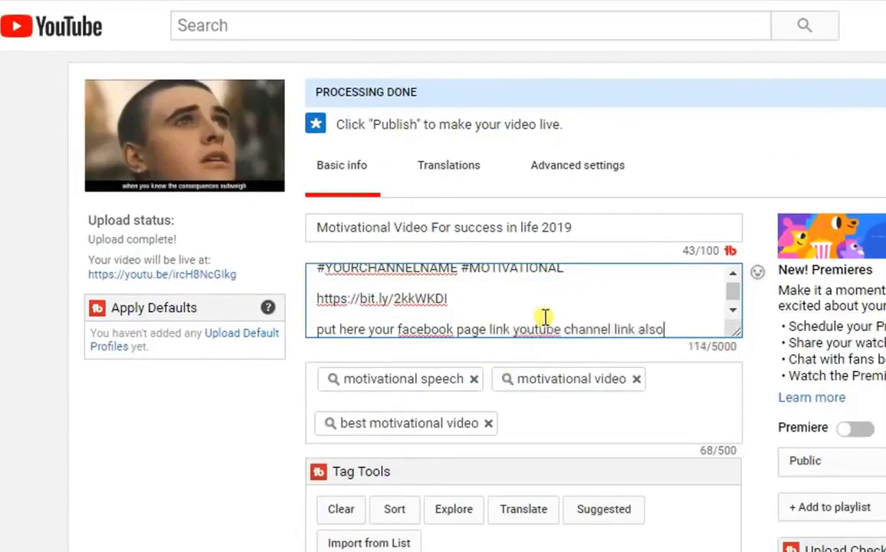
- Set the uploaded video's visibility to Unlisted and its category to Education
click(829, 459)
click(862, 516)
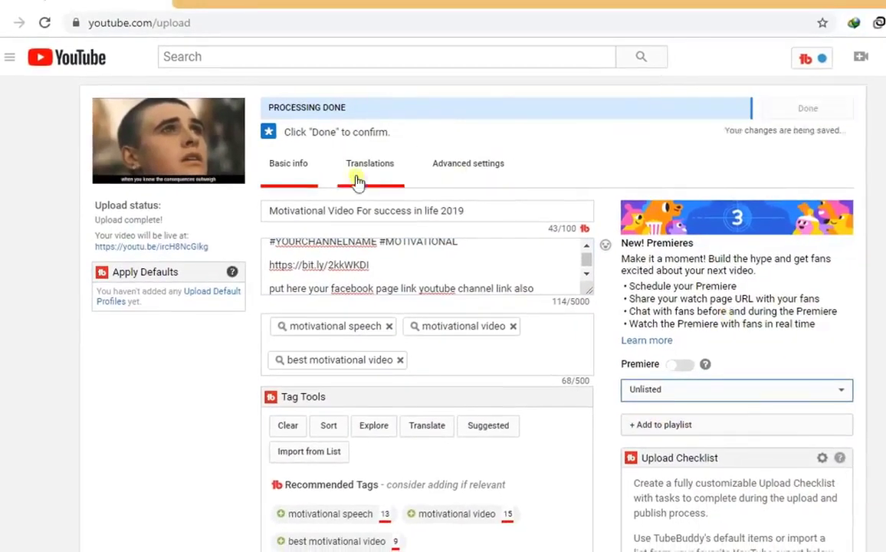
click(448, 165)
click(629, 229)
click(593, 410)
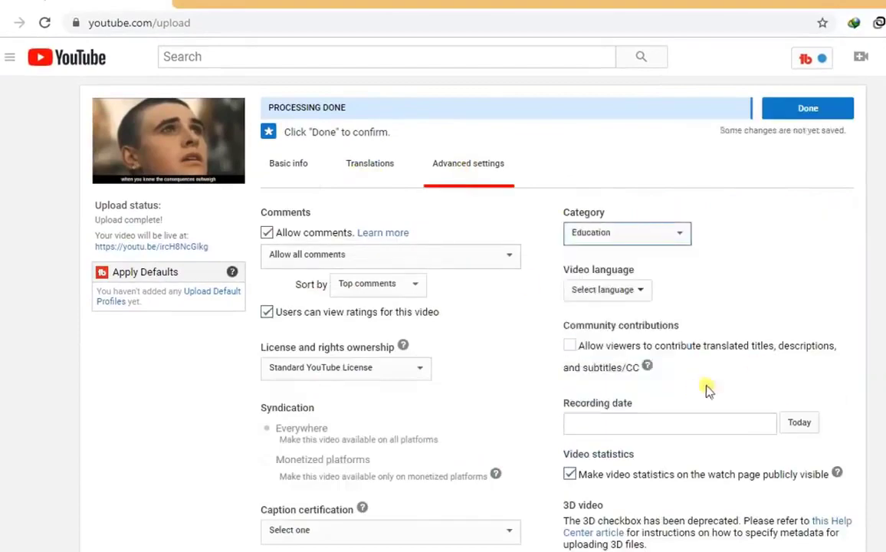
- Confirm the YouTube upload and copy the video's share link
scroll(684, 355, down, 3)
scroll(684, 355, up, 3)
click(785, 109)
click(385, 201)
right_click(384, 198)
click(417, 276)
- Add the heading "video link" at the end of the CPADetails notes and paste the copied YouTube link under it
click(365, 548)
scroll(700, 358, down, 3)
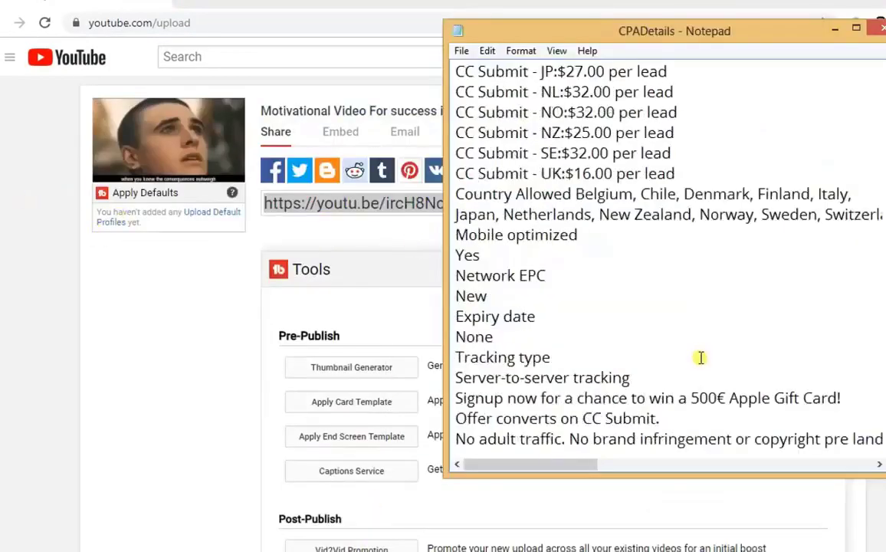
key(Return)
text(video link)
key(Return)
key(ctrl+v)
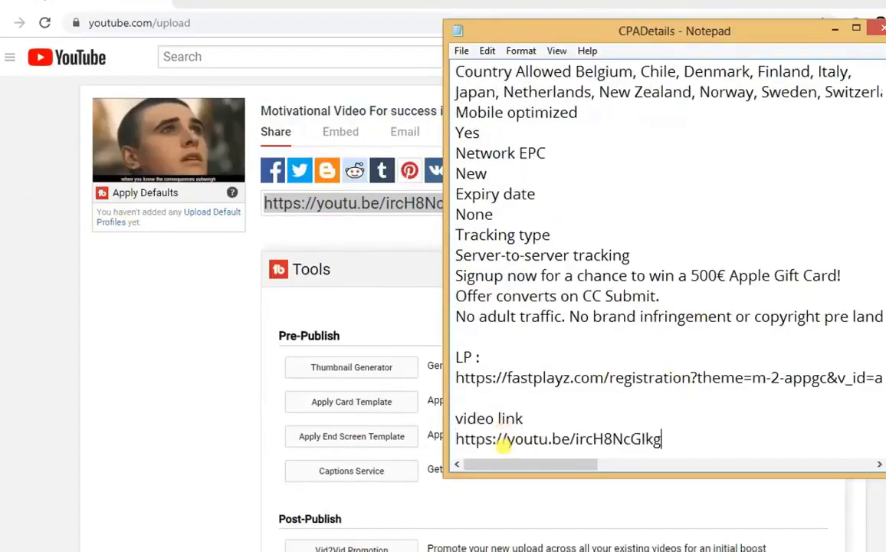
- Open a new browser tab next to the YouTube upload page
click(145, 2)
click(186, 4)
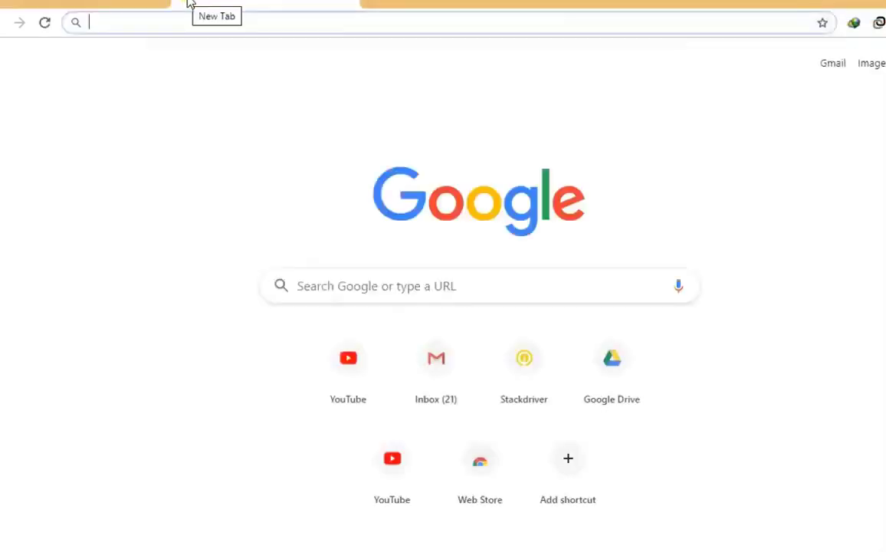